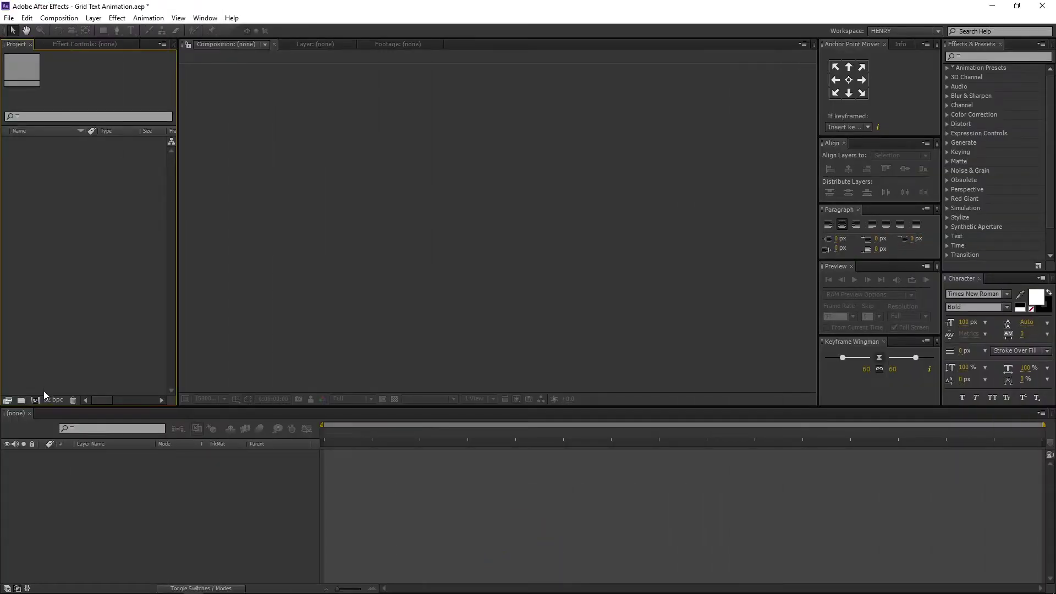
# - Create a new composition named "Grid Text Animation"
pyautogui.click(38, 400)
pyautogui.write('Grid Text Anim')
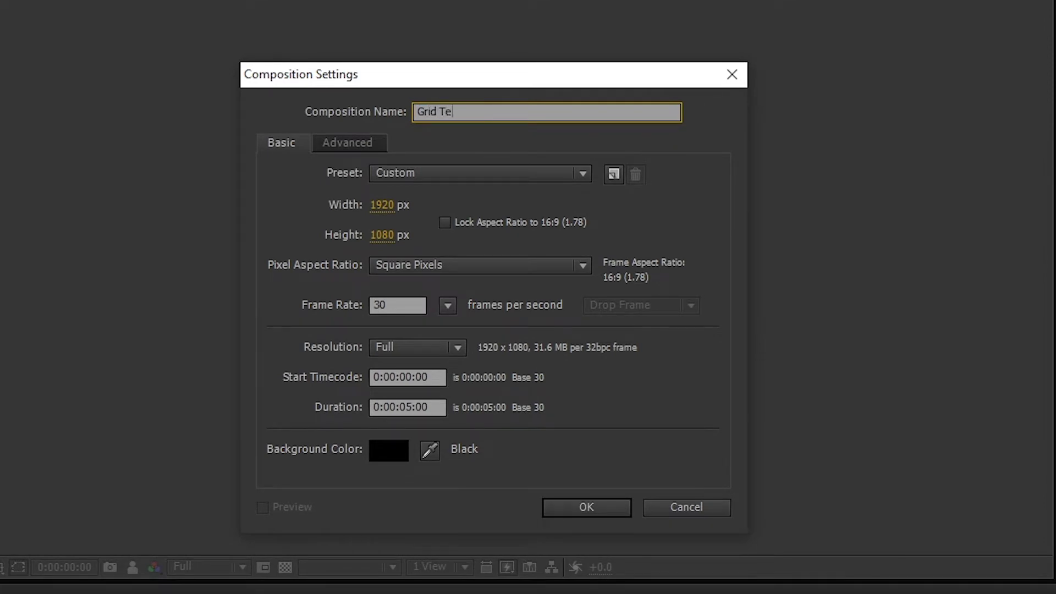
pyautogui.write('ation')
pyautogui.click(550, 507)
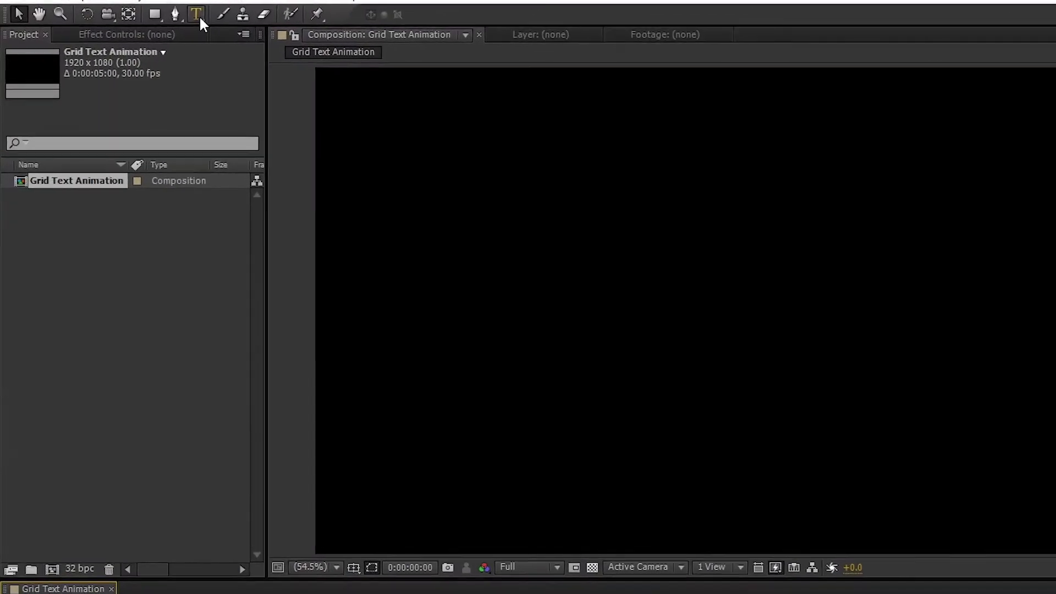
# - Choose the Horizontal Type tool and set its font to Cocogoose at 400 px
pyautogui.click(132, 32)
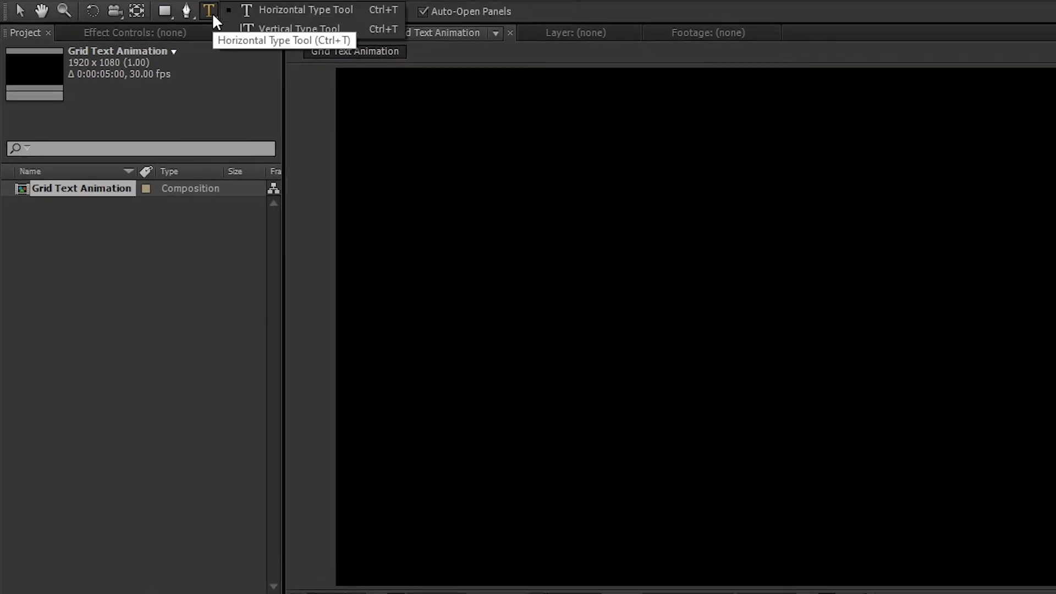
pyautogui.click(355, 8)
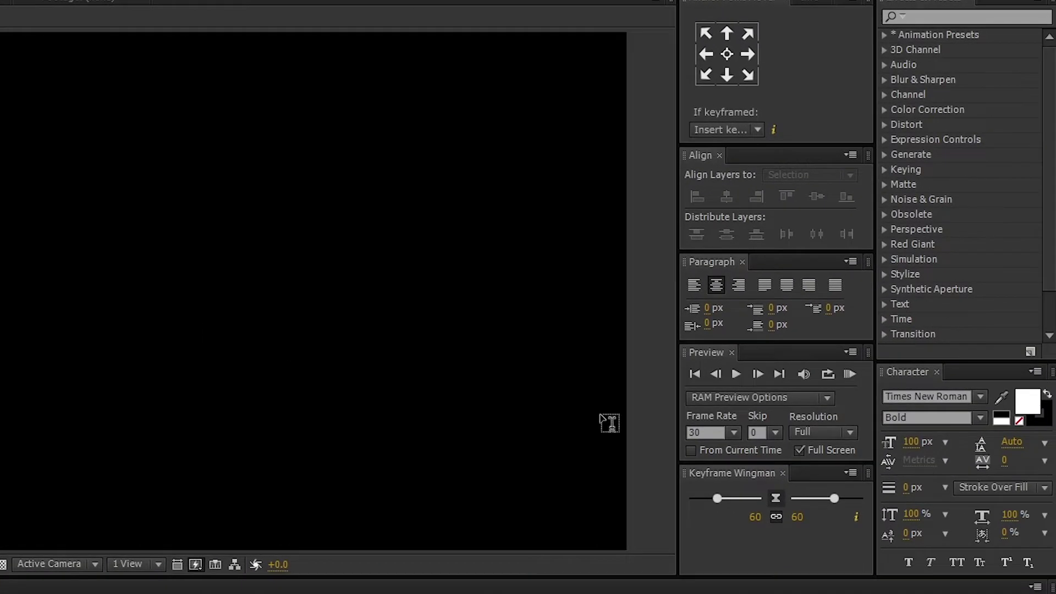
pyautogui.click(938, 397)
pyautogui.write('CalCocogoose')
pyautogui.press('Return')
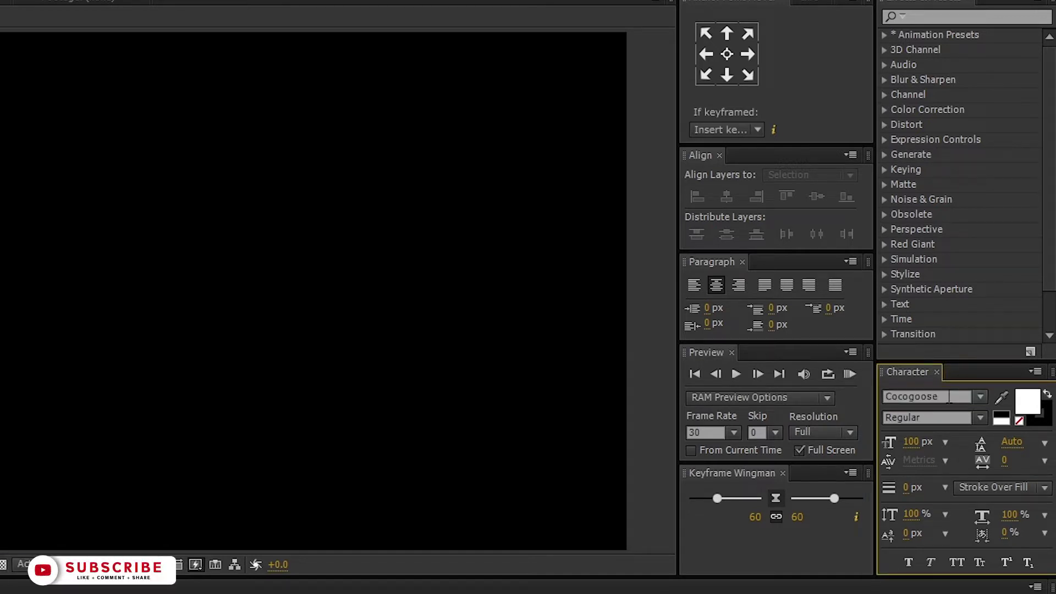
pyautogui.click(916, 442)
pyautogui.write('400')
pyautogui.press('Return')
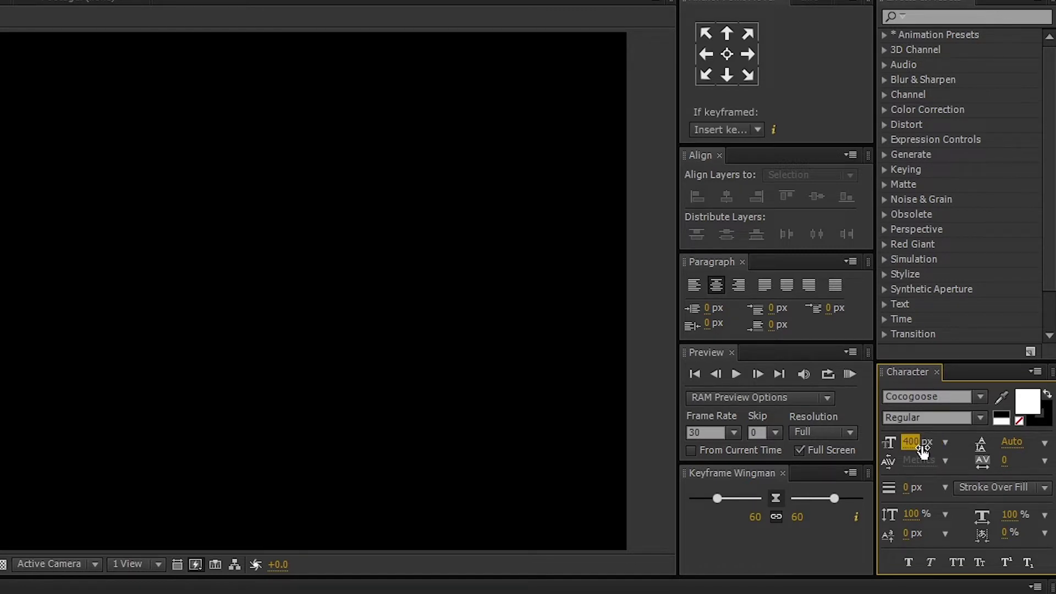
# - Set the text fill colour to orange FF7E00
pyautogui.click(1027, 402)
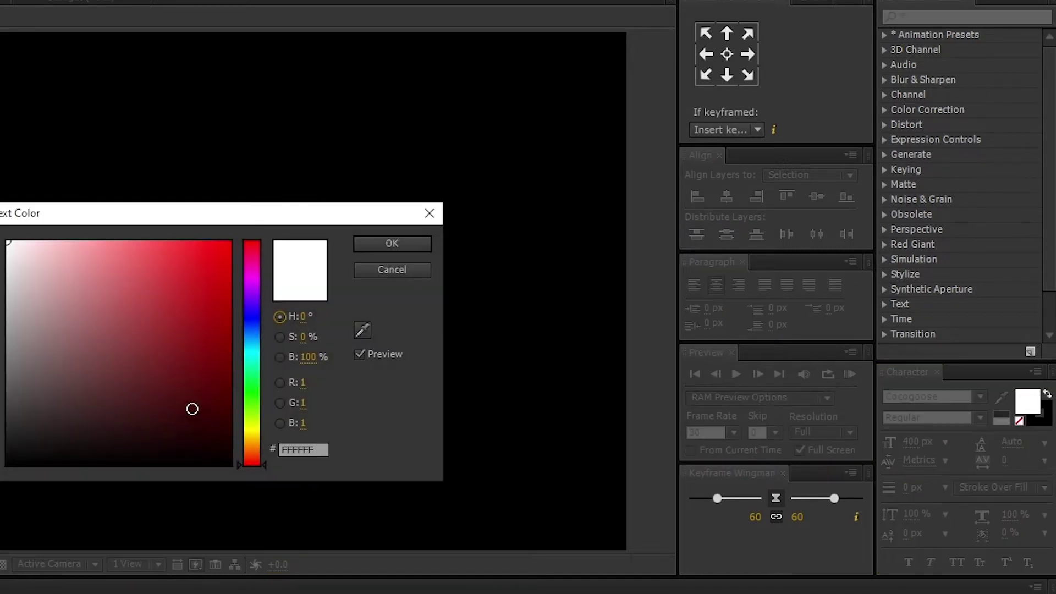
pyautogui.moveTo(253, 465); pyautogui.dragTo(252, 453)
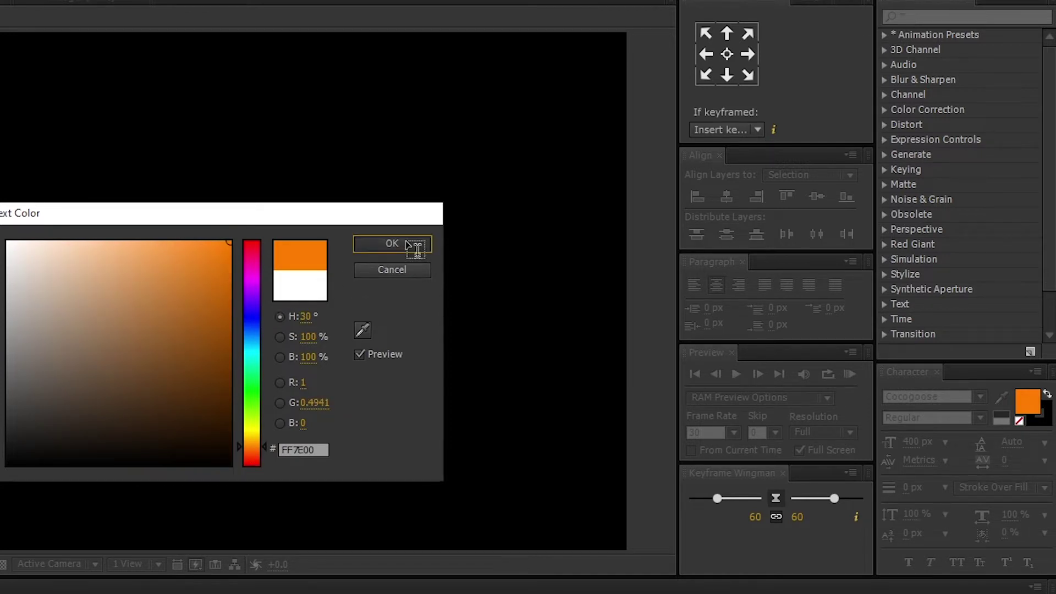
pyautogui.click(410, 248)
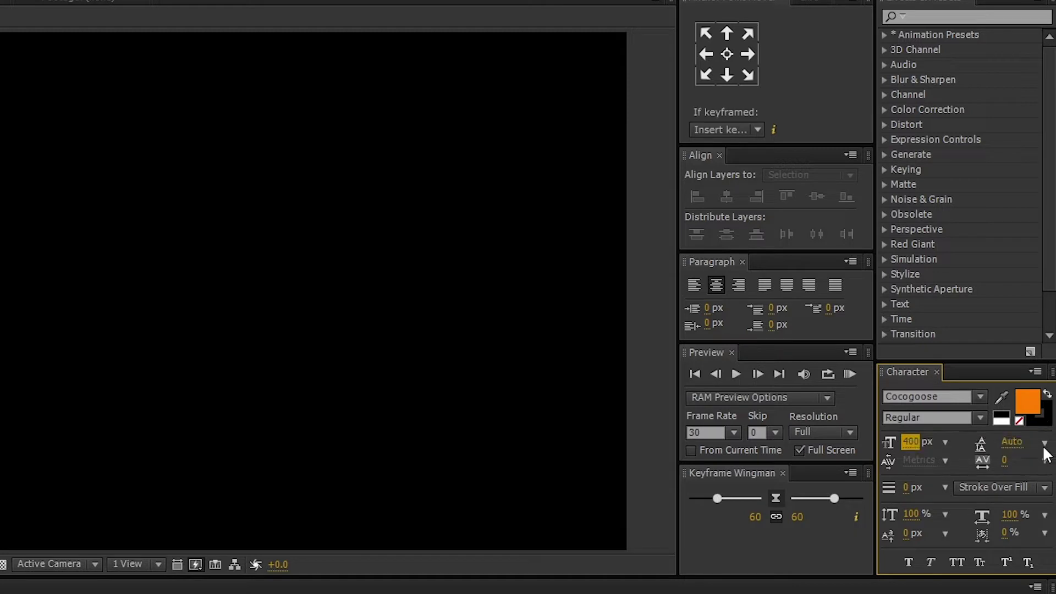
# - Set the text stroke width to 3 px and turn on the faux bold and all caps styles
pyautogui.click(906, 488)
pyautogui.write('3')
pyautogui.press('Return')
pyautogui.click(911, 564)
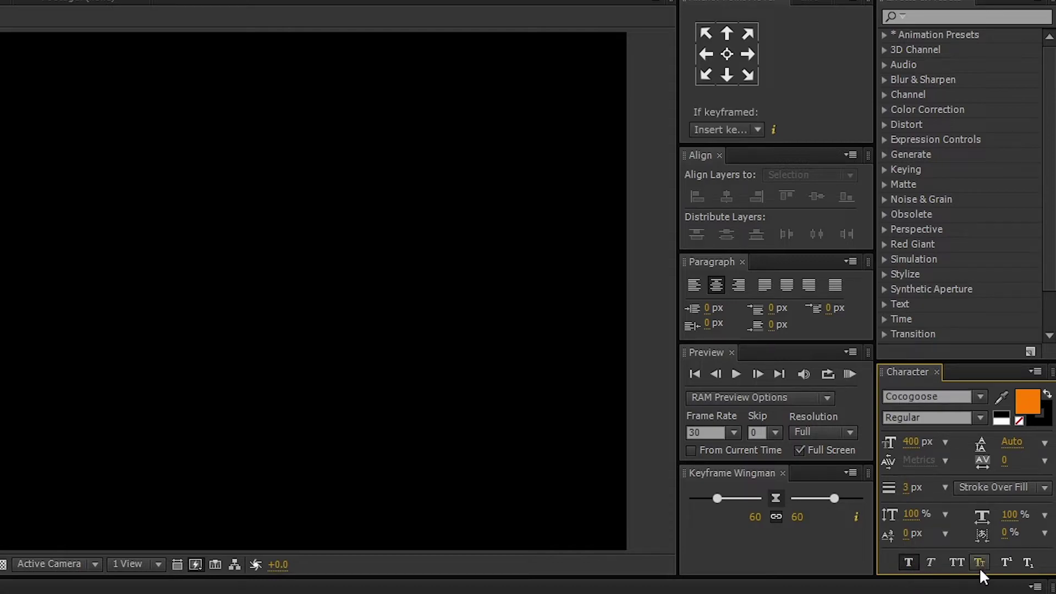
pyautogui.click(960, 562)
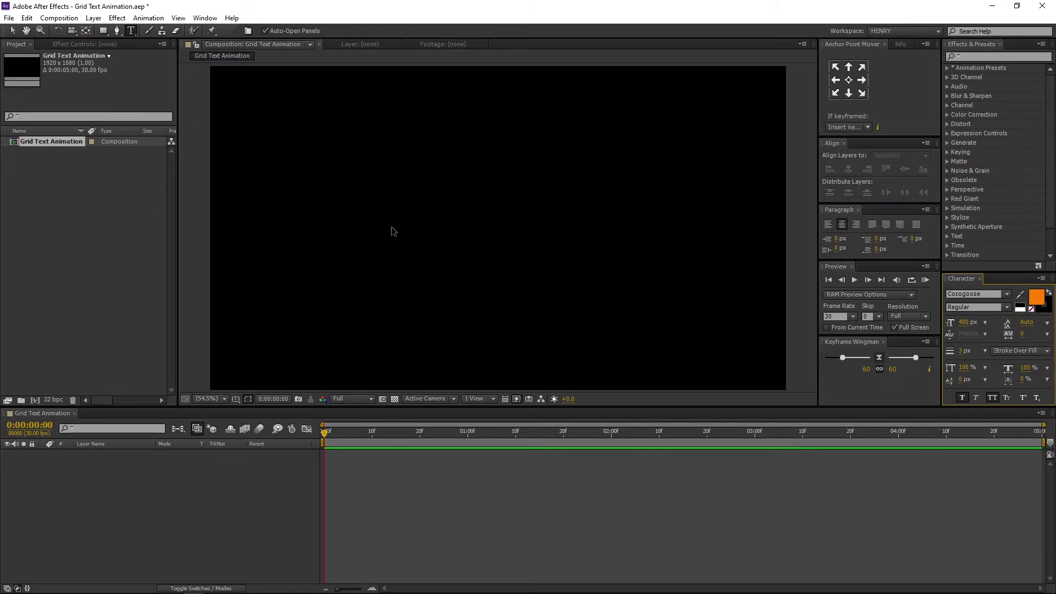
# - Add a text layer reading "GRID" in the composition
pyautogui.click(398, 232)
pyautogui.write('GRID')
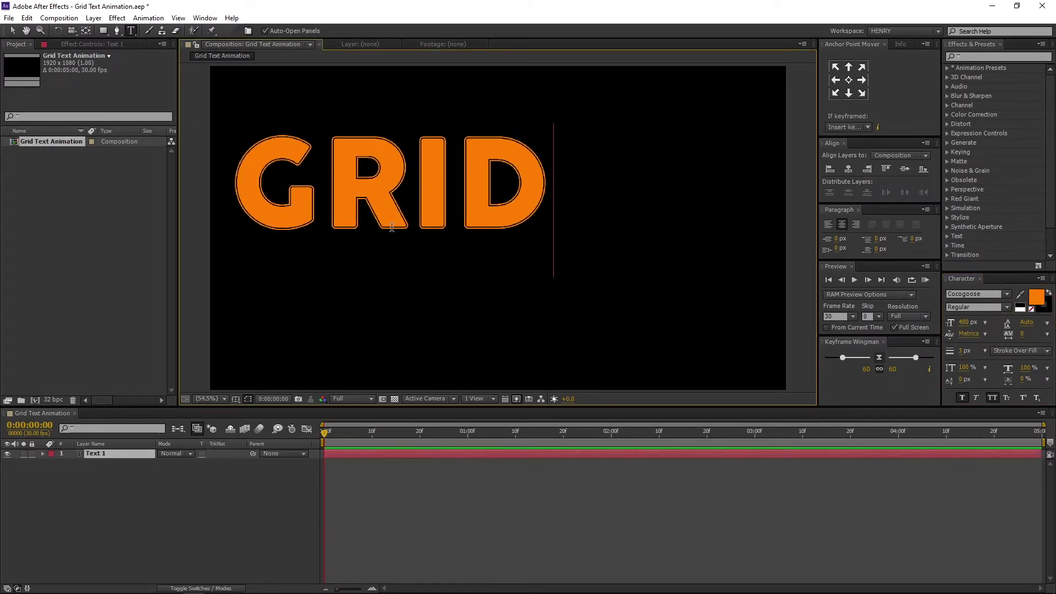
pyautogui.press('Escape')
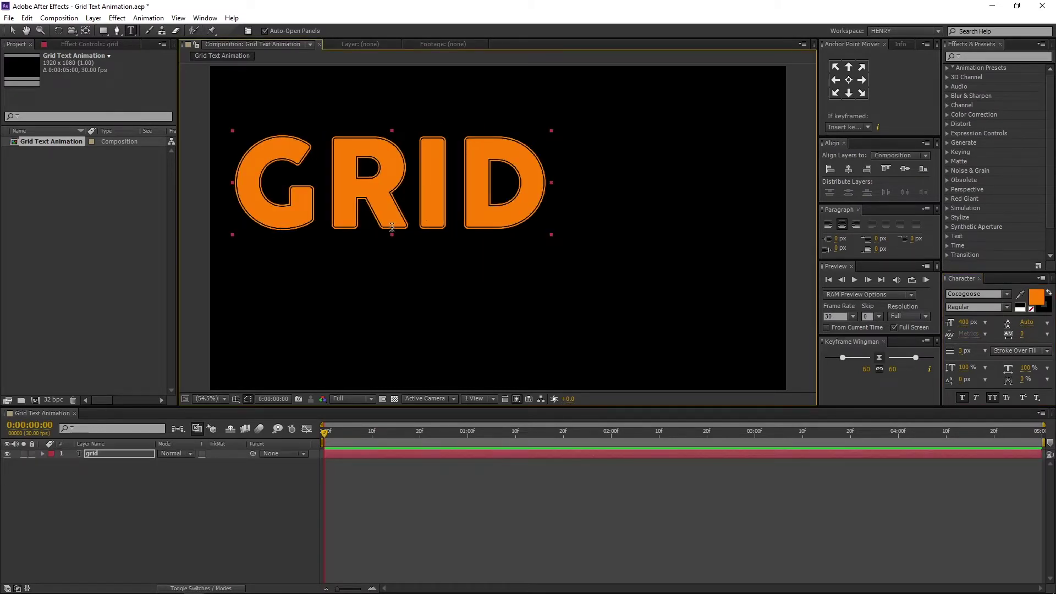
# - Centre the text layer horizontally and vertically in the composition and move its anchor point to its centre
pyautogui.click(849, 169)
pyautogui.click(905, 168)
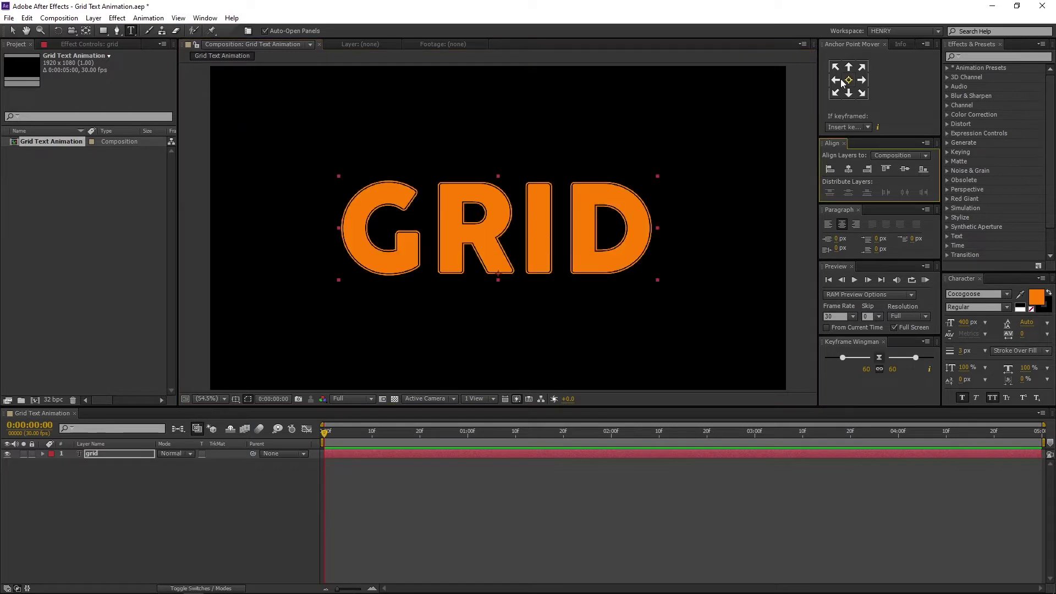
pyautogui.click(850, 80)
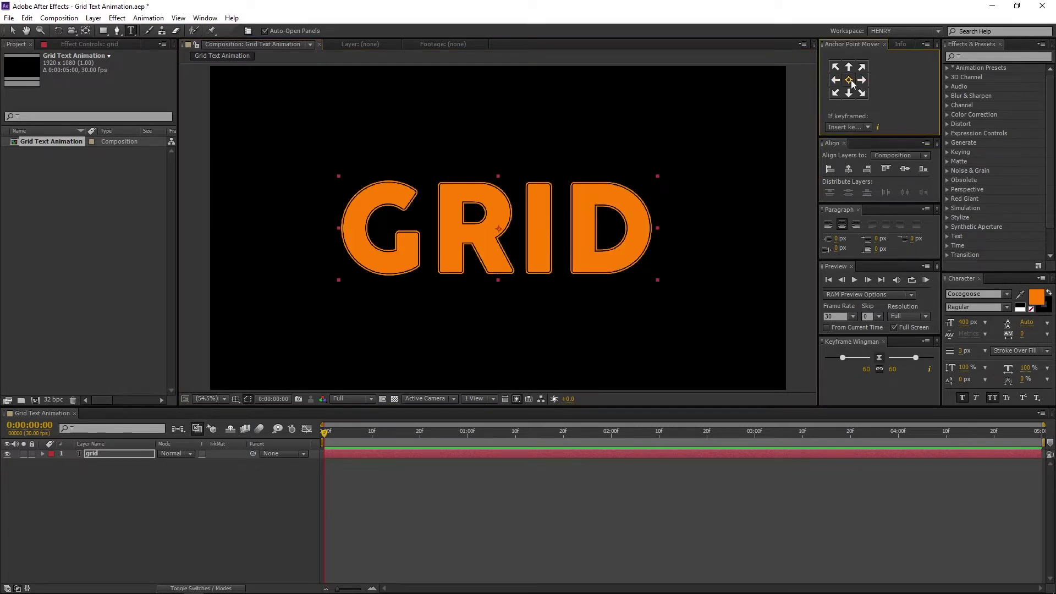
# - Pre-compose the grid text layer into a new composition named "Text", moving all attributes into it
pyautogui.click(110, 455)
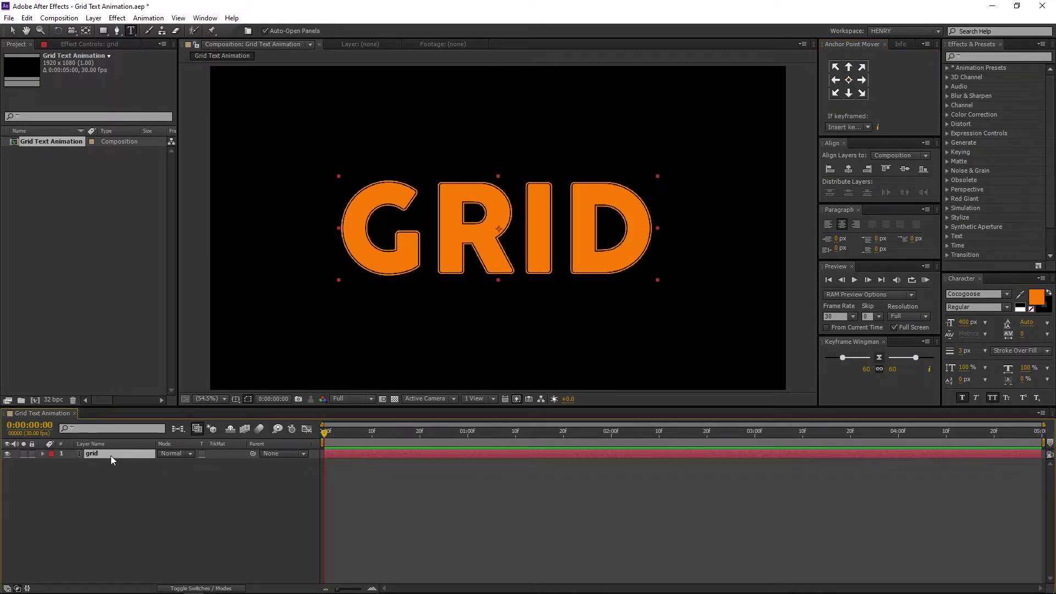
pyautogui.rightClick(111, 456)
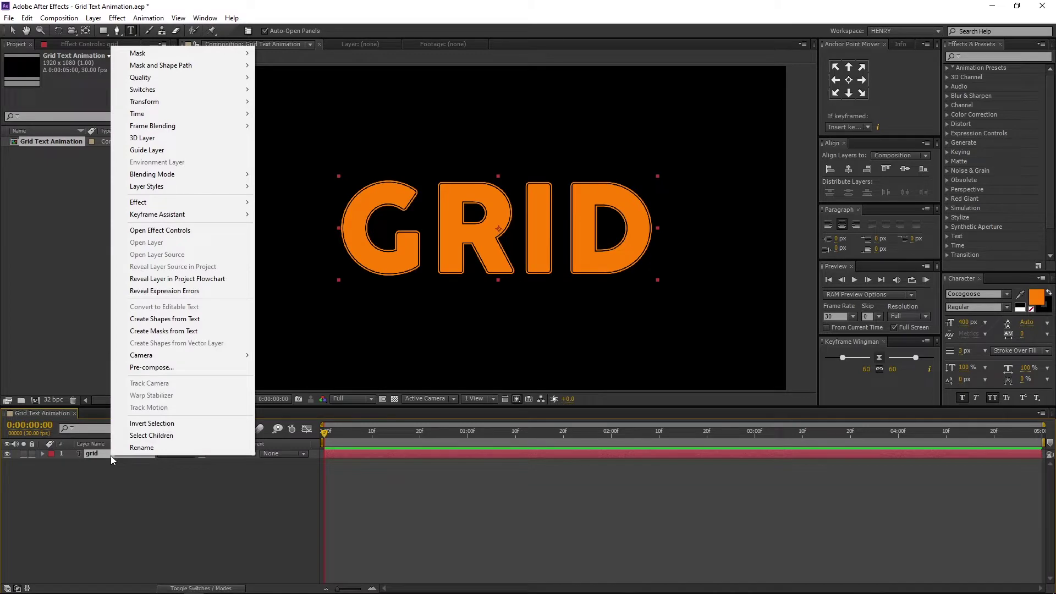
pyautogui.click(179, 370)
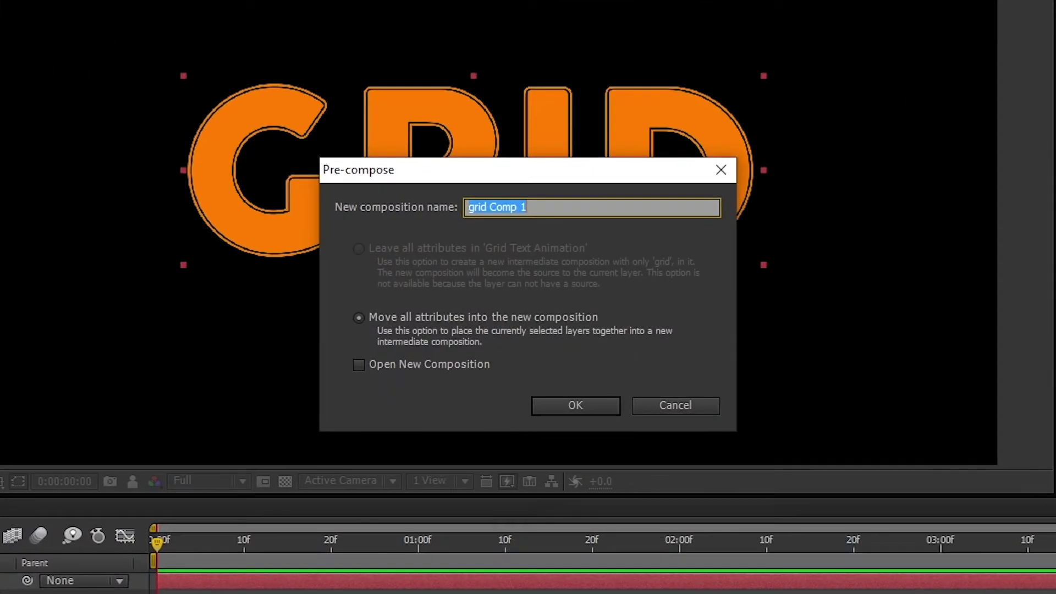
pyautogui.write('Text')
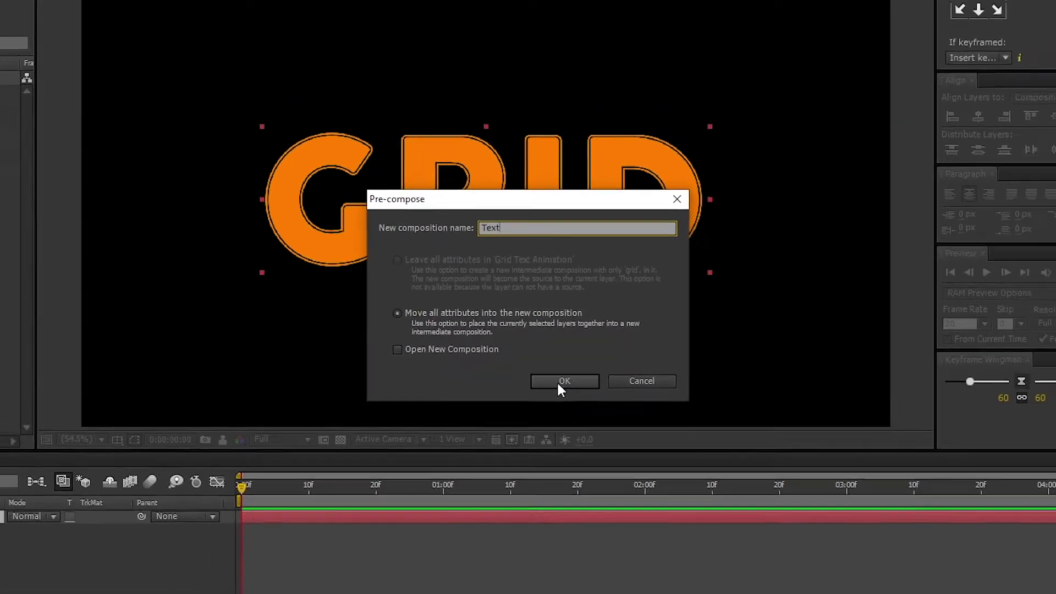
pyautogui.click(557, 407)
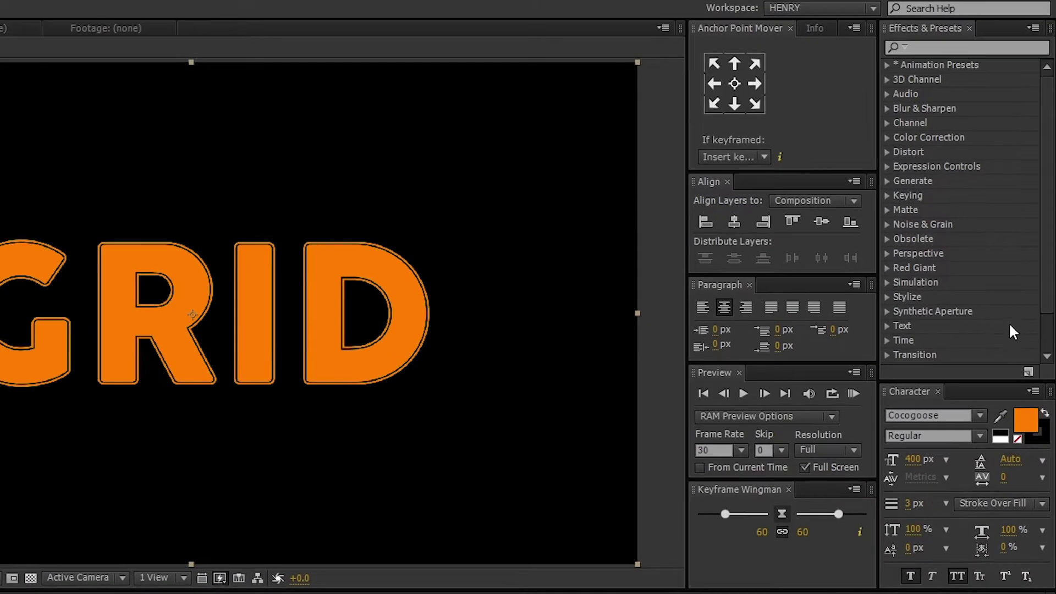
# - Find the CC Griddler effect and apply it to the Text layer
pyautogui.click(935, 47)
pyautogui.write('CC g')
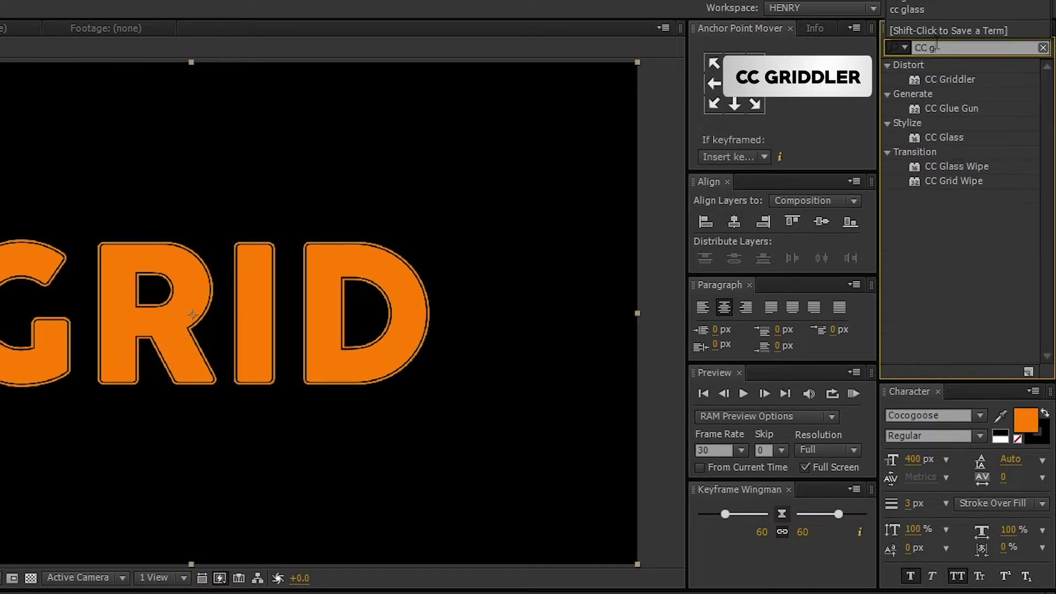
pyautogui.write('riddler')
pyautogui.press('Return')
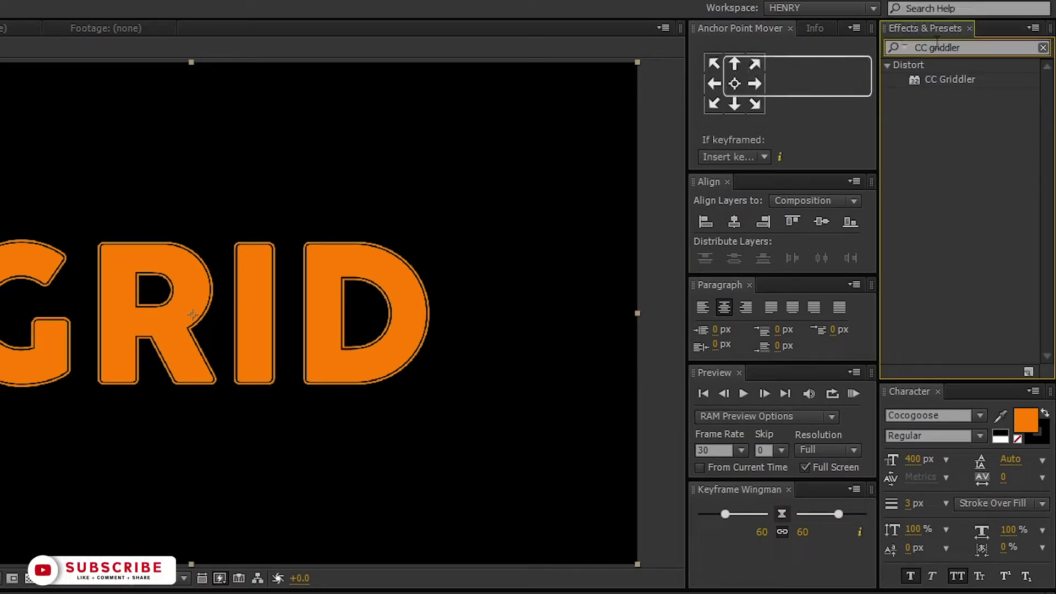
pyautogui.click(963, 78)
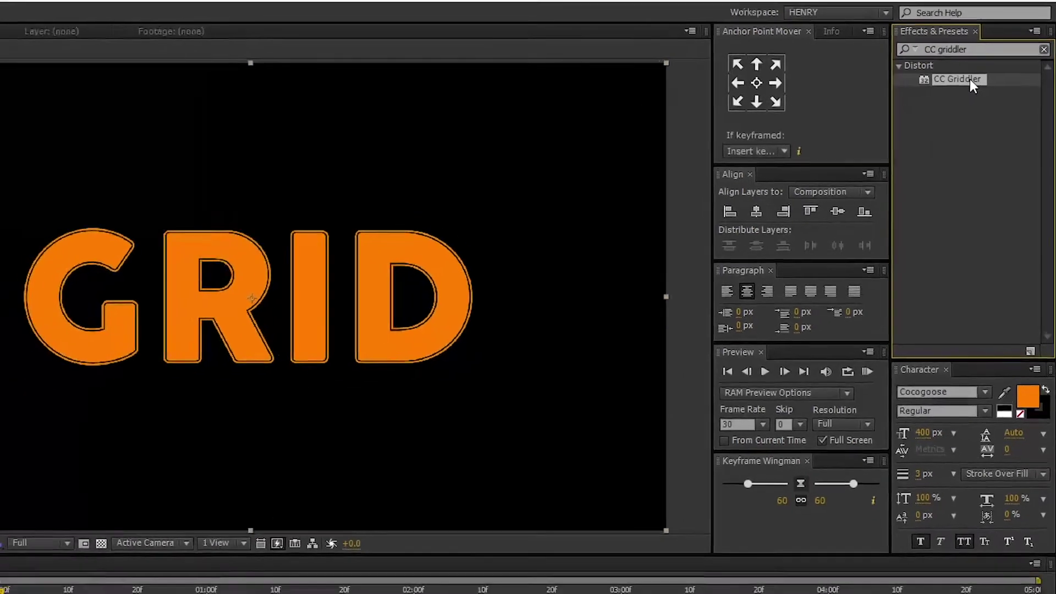
pyautogui.moveTo(970, 79); pyautogui.dragTo(126, 454)
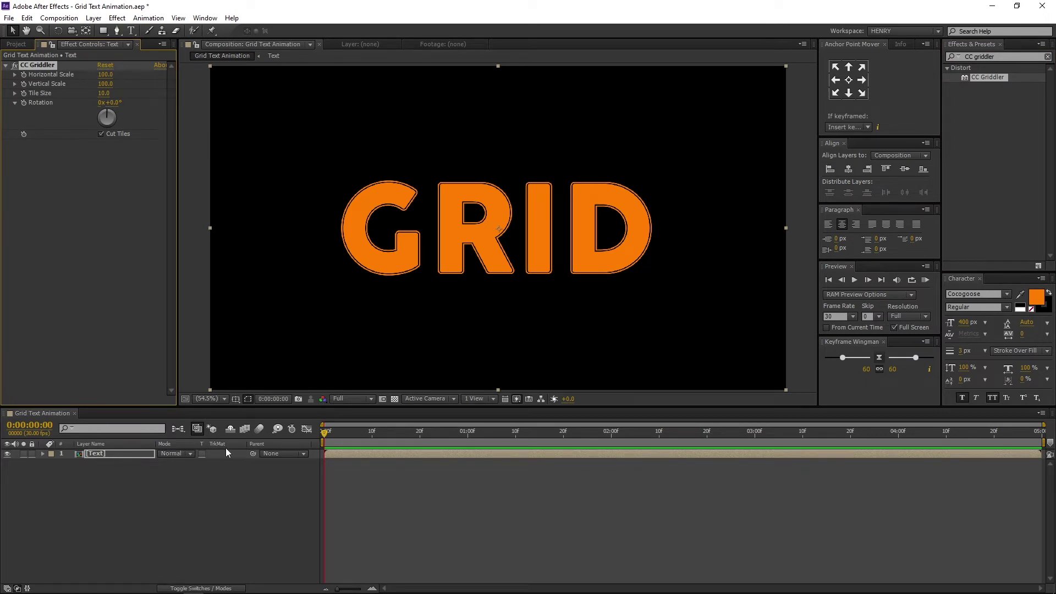
# - At 0:00:00:00, keyframe CC Griddler's Horizontal Scale and Vertical Scale at 0
pyautogui.click(312, 433)
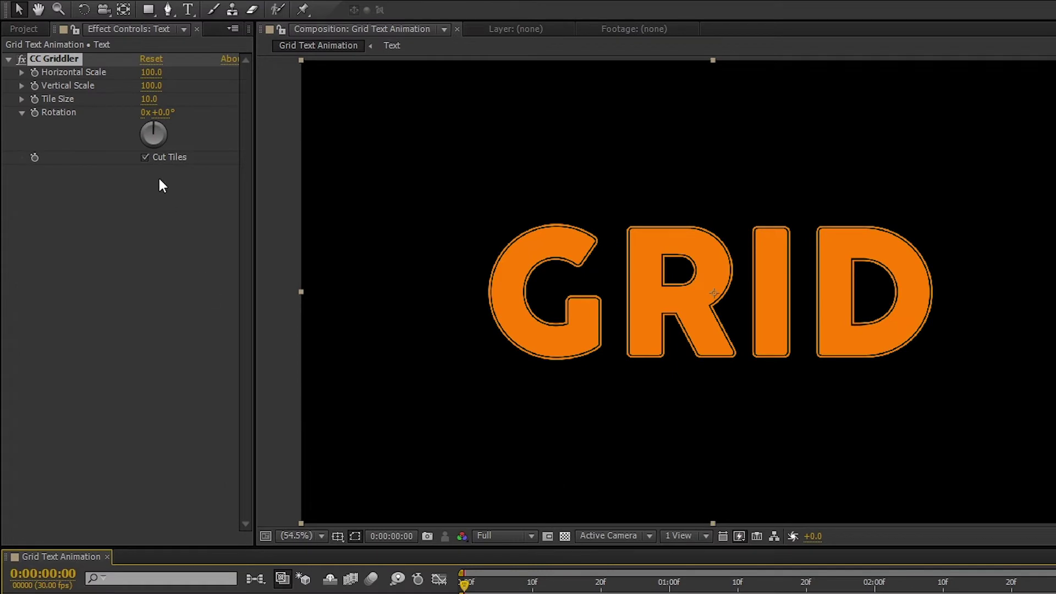
pyautogui.click(150, 72)
pyautogui.write('0')
pyautogui.press('Return')
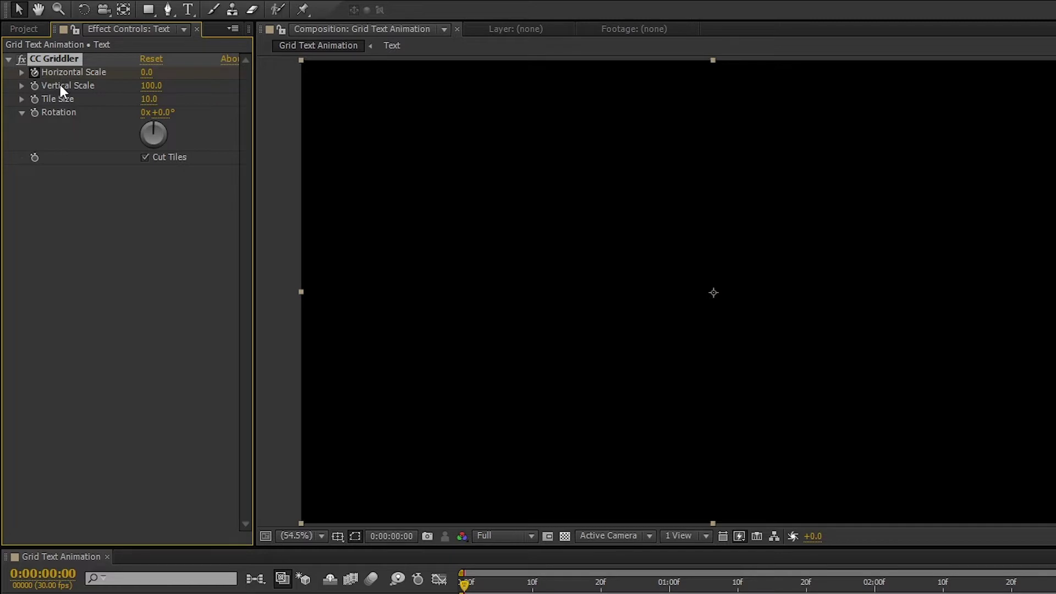
pyautogui.click(151, 86)
pyautogui.write('0')
pyautogui.press('Return')
# - Set CC Griddler's Tile Size to 5 and keyframe its Rotation at 90° at the start of the timeline
pyautogui.click(148, 99)
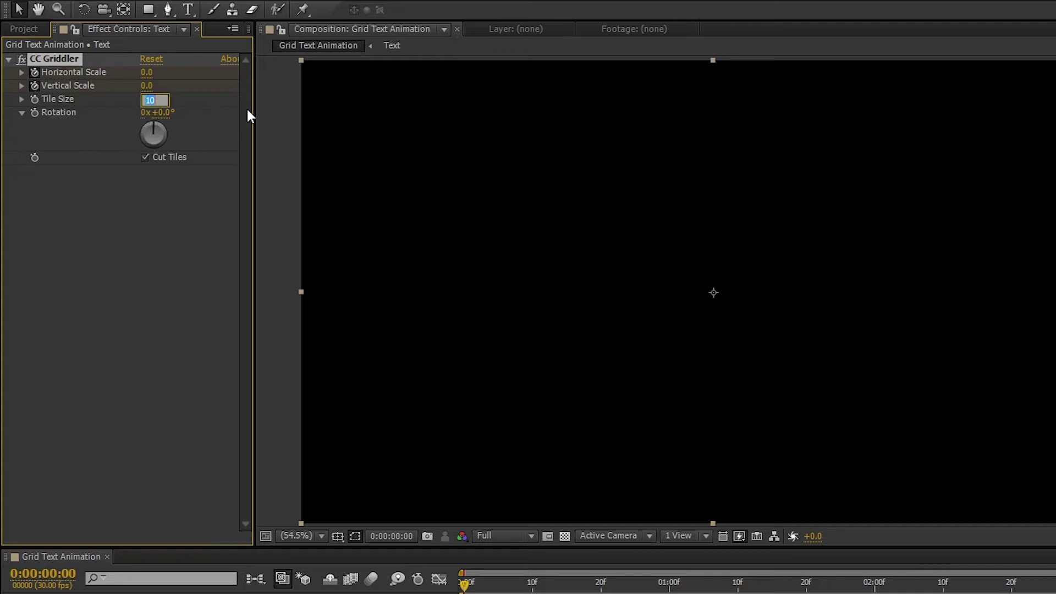
pyautogui.write('5')
pyautogui.press('Return')
pyautogui.click(165, 113)
pyautogui.write('90')
pyautogui.press('Return')
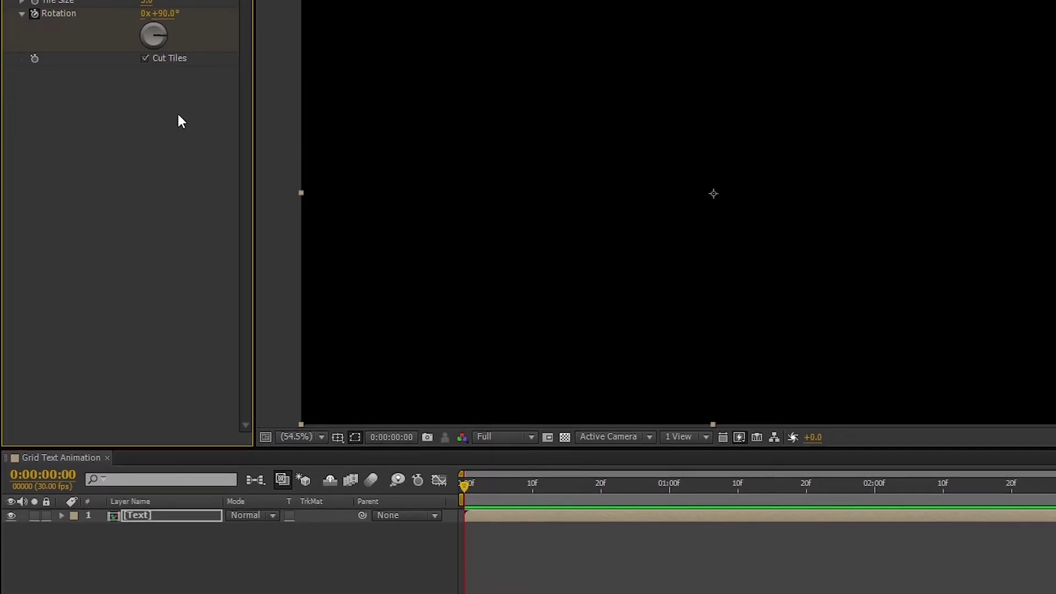
# - At 0:00:02:00, set CC Griddler's Horizontal Scale and Vertical Scale to 100
pyautogui.click(874, 490)
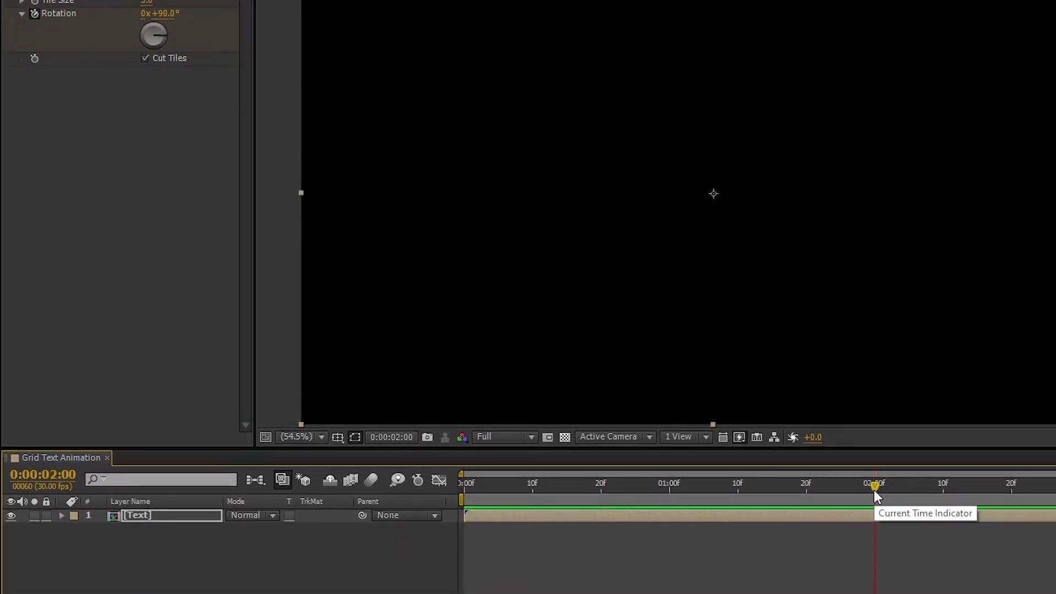
pyautogui.click(146, 51)
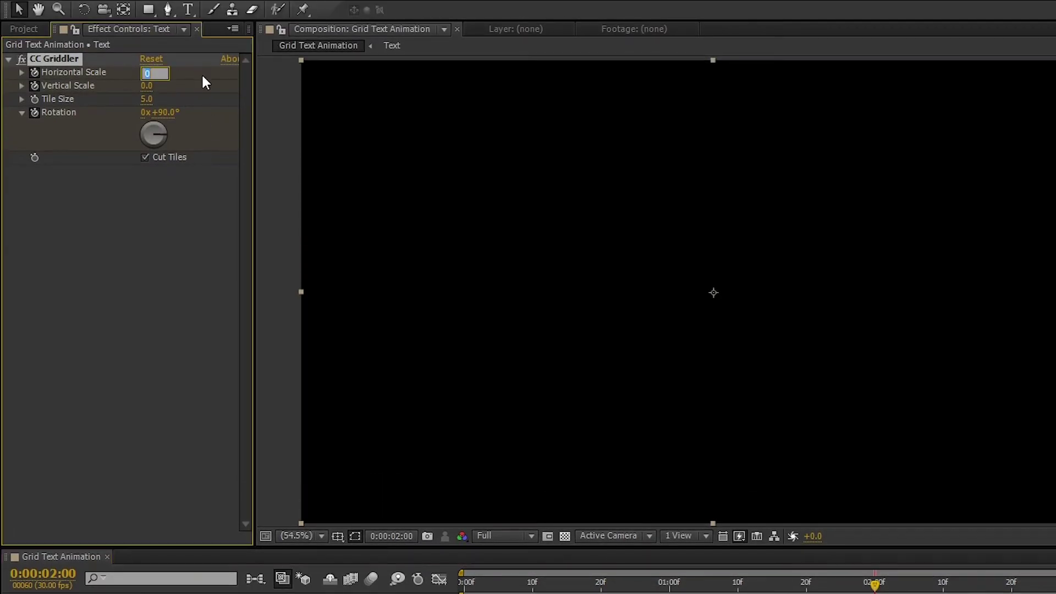
pyautogui.write('100')
pyautogui.press('Return')
pyautogui.click(152, 85)
pyautogui.write('100')
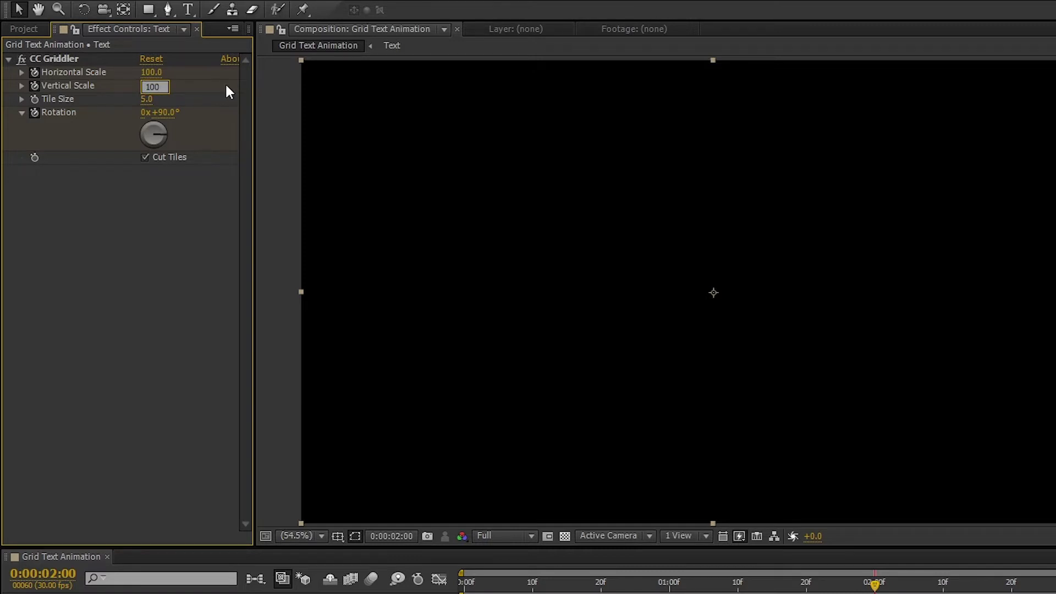
pyautogui.press('Return')
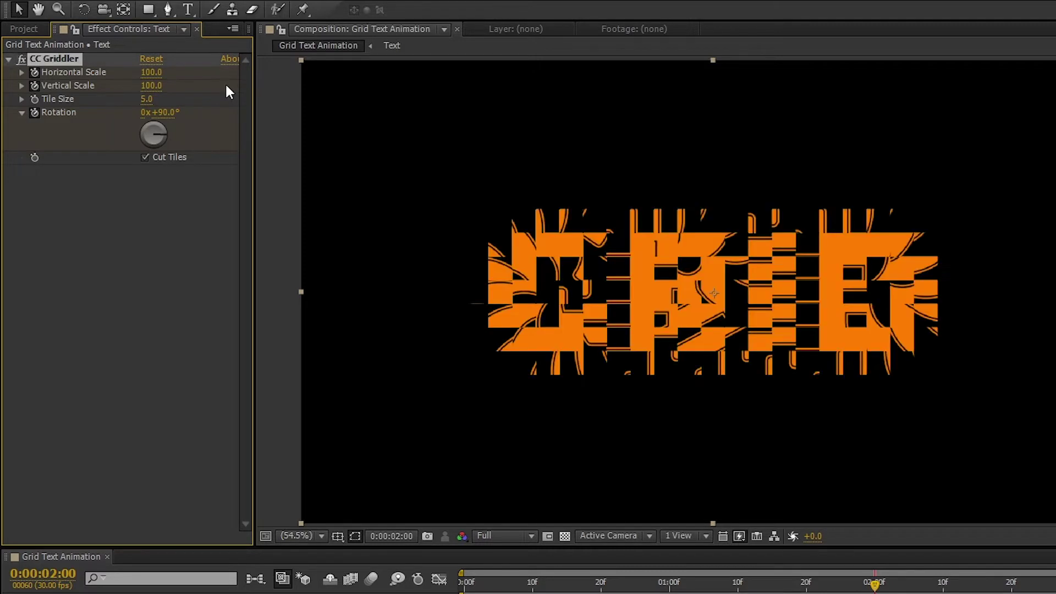
# - Set CC Griddler's Rotation to 0° at the 2-second mark
pyautogui.click(169, 114)
pyautogui.write('0')
pyautogui.press('Return')
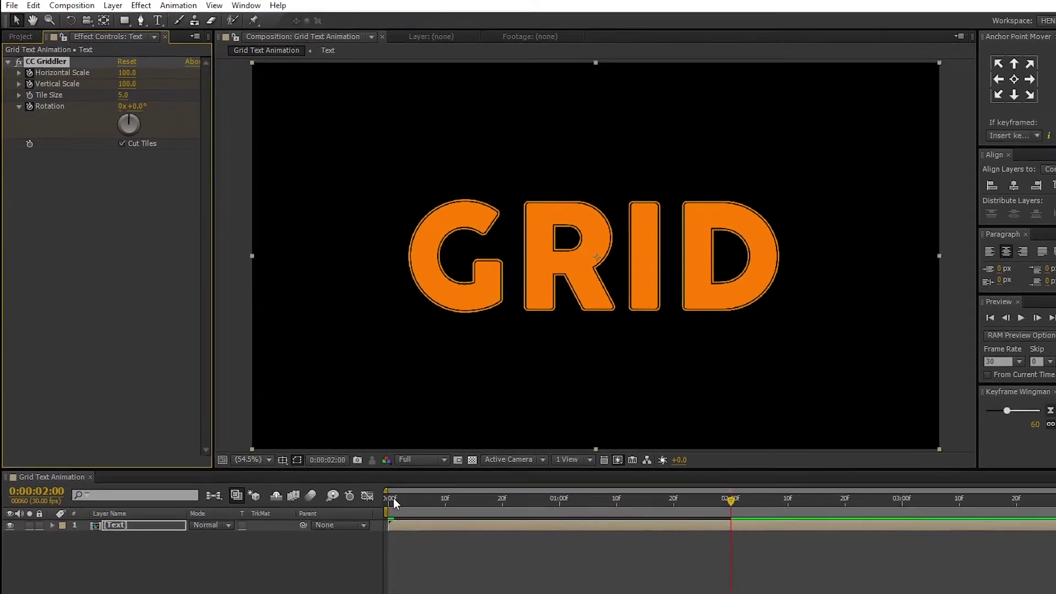
# - Scrub through the first two seconds to check the grid text animation, and select the Text layer
pyautogui.moveTo(423, 536); pyautogui.dragTo(581, 540)
pyautogui.moveTo(445, 435); pyautogui.dragTo(612, 439)
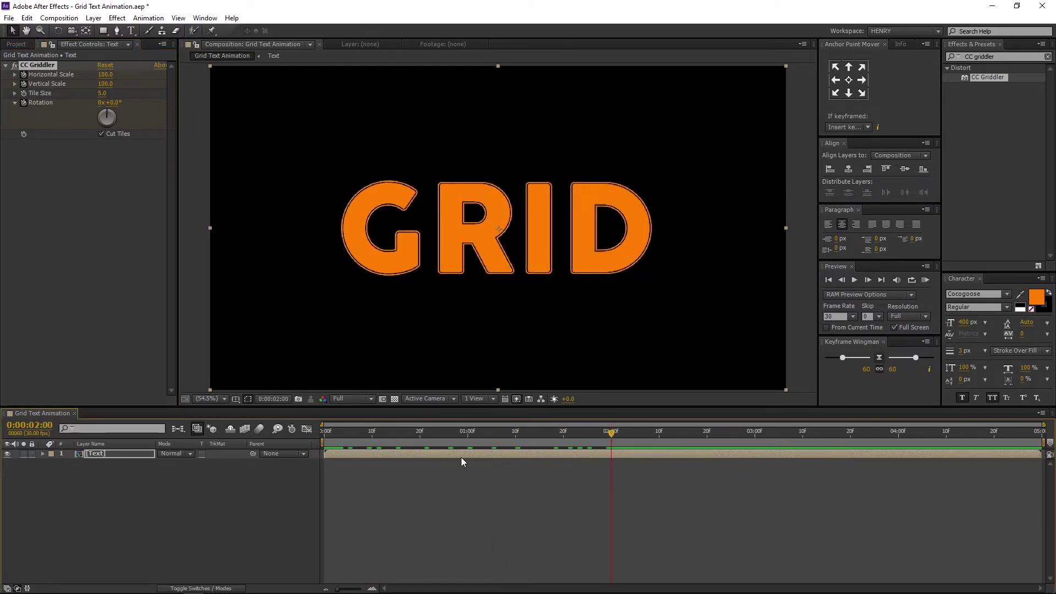
pyautogui.click(132, 456)
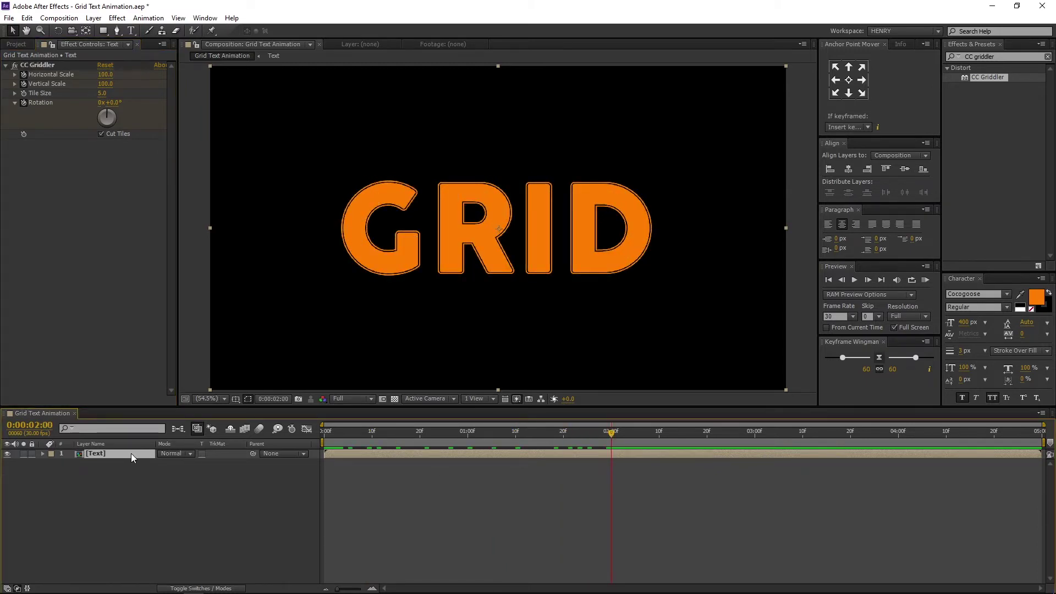
# - Apply Easy Ease to all the CC Griddler scale and rotation keyframes on the Text layer
pyautogui.press('u')
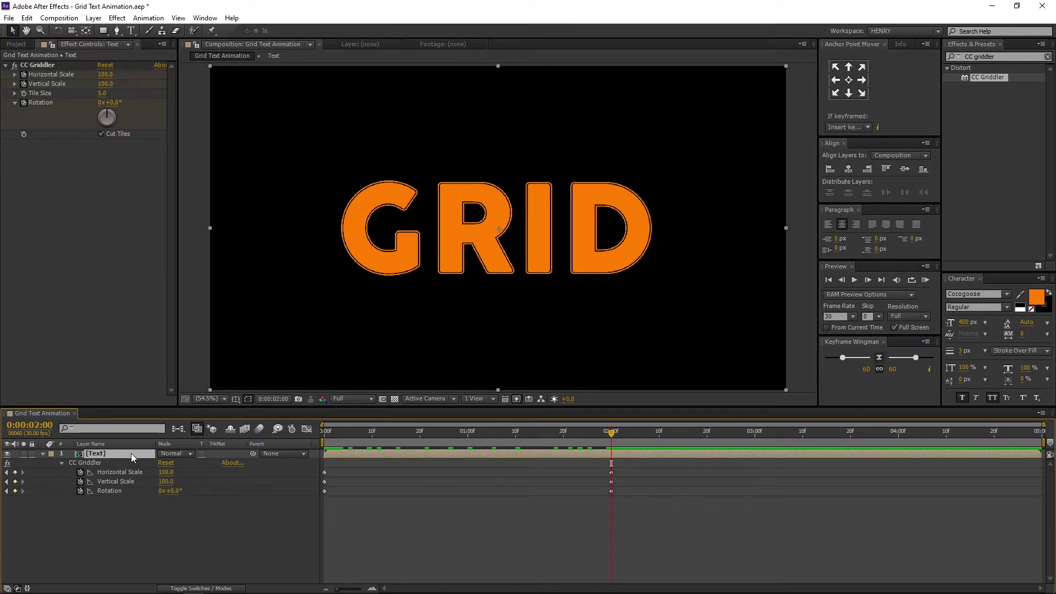
pyautogui.moveTo(646, 468); pyautogui.dragTo(275, 507)
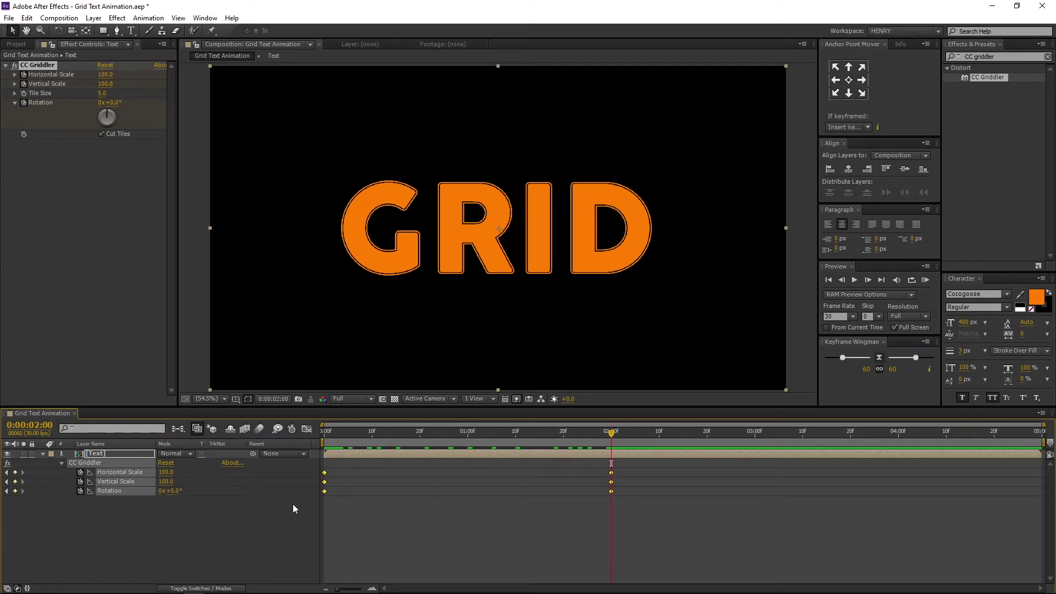
pyautogui.rightClick(325, 492)
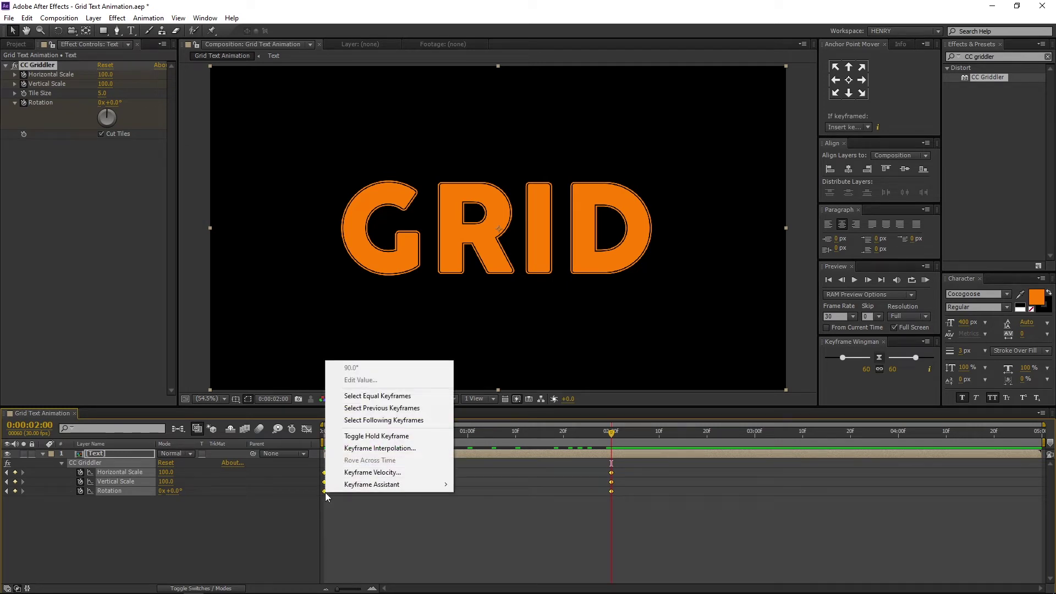
pyautogui.moveTo(336, 487)
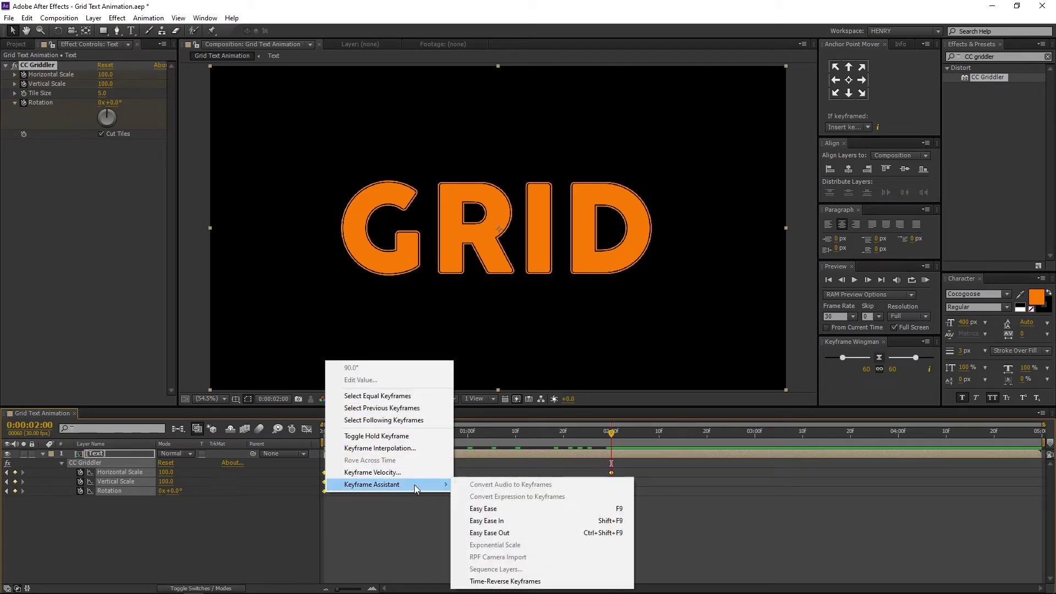
pyautogui.click(494, 513)
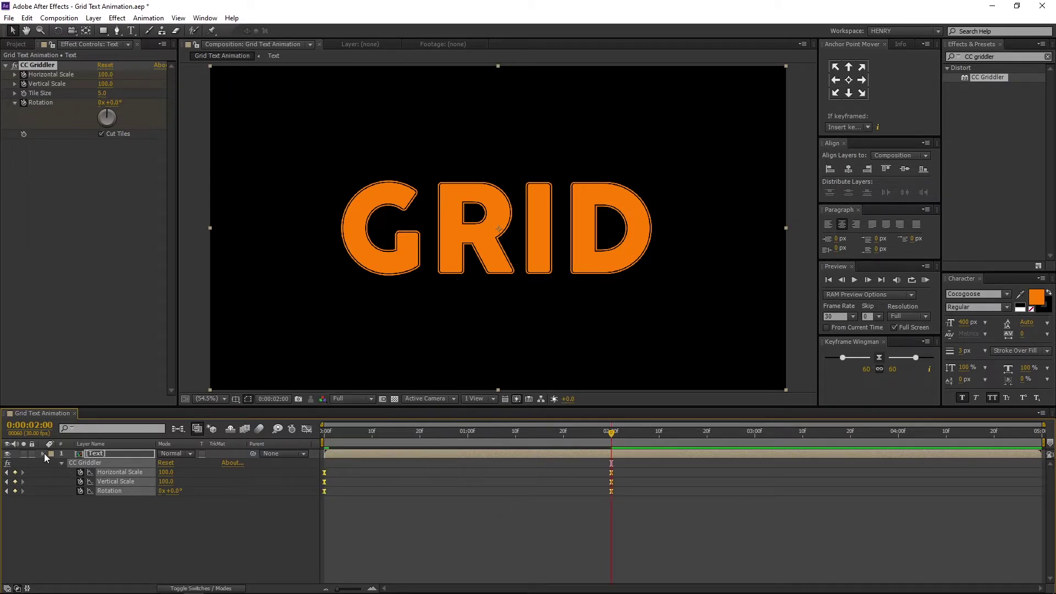
pyautogui.click(44, 454)
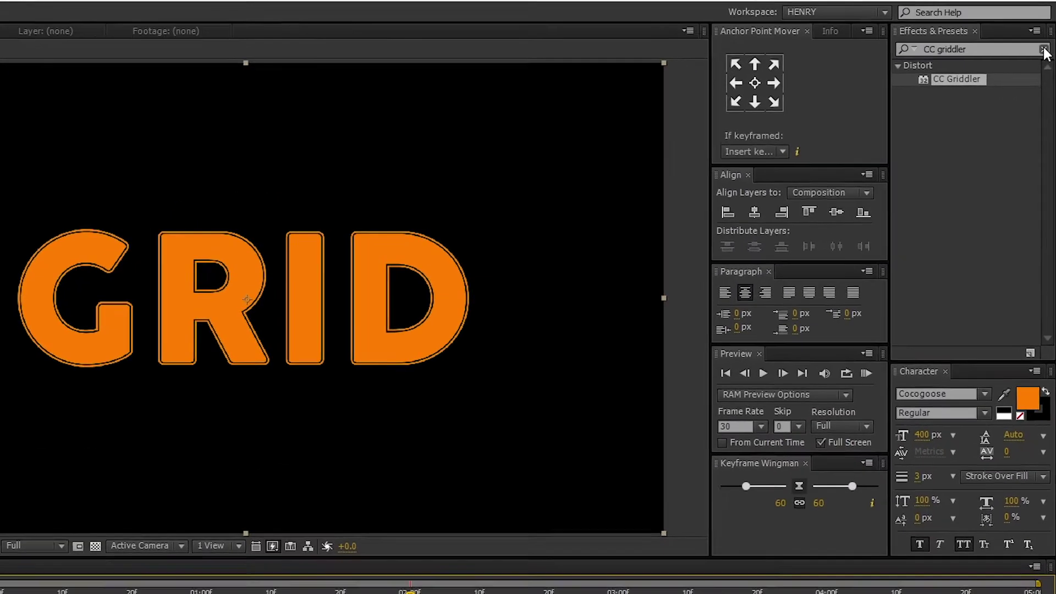
# - Find the Drop Shadow effect and apply it to the Text layer
pyautogui.click(1047, 55)
pyautogui.click(1016, 48)
pyautogui.write('drop shadow')
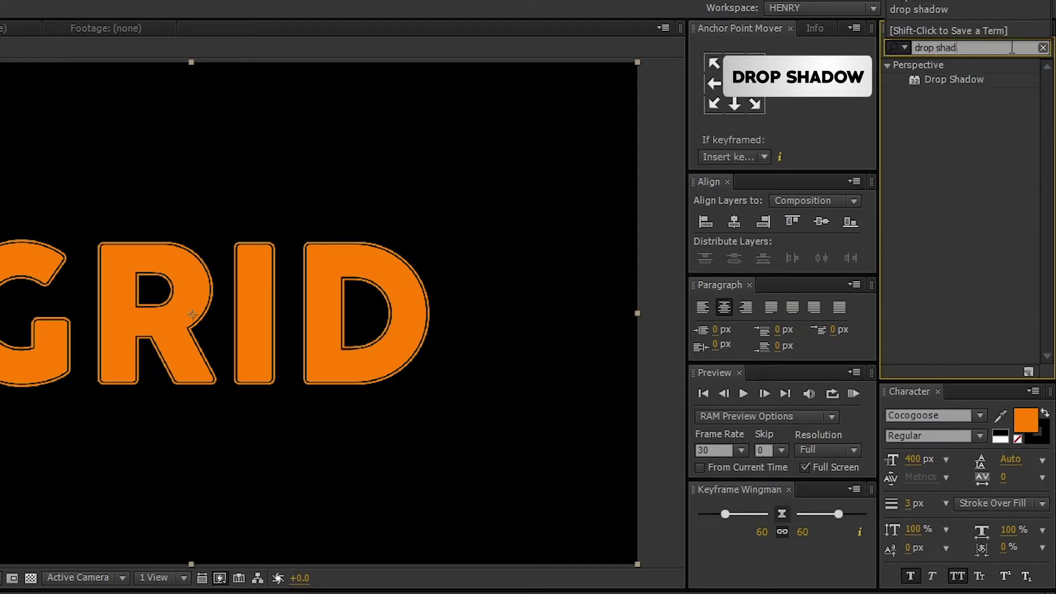
pyautogui.click(978, 80)
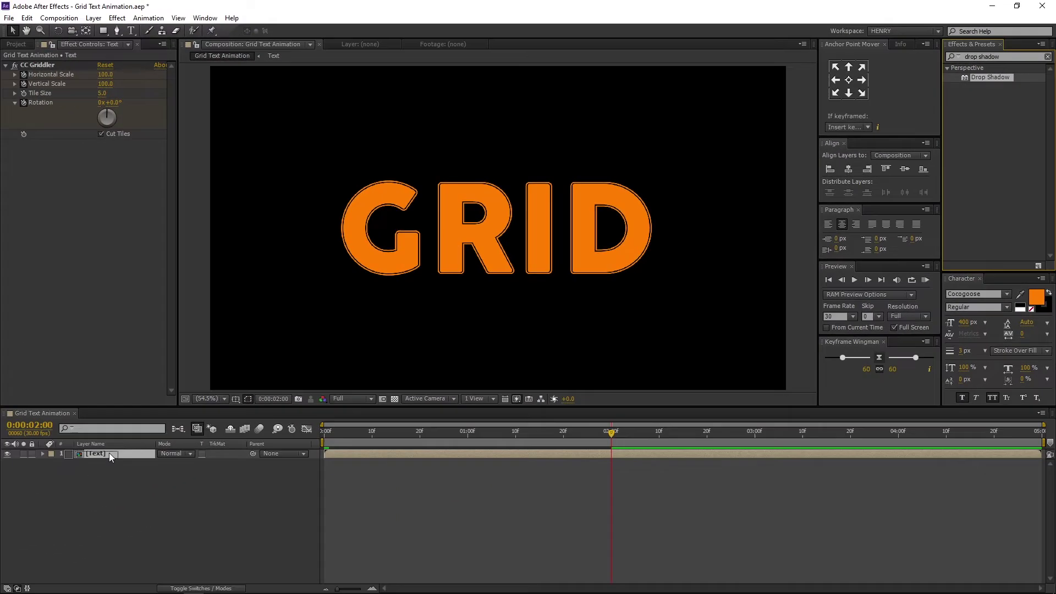
pyautogui.moveTo(109, 453); pyautogui.dragTo(118, 451)
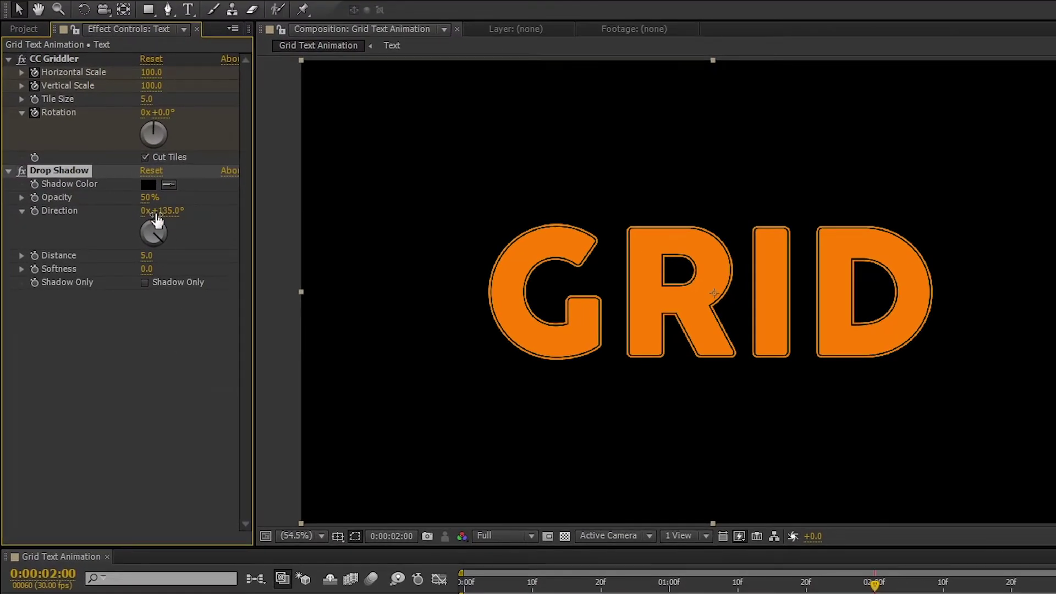
# - Set the Drop Shadow's color to red and its Distance to 15
pyautogui.click(149, 180)
pyautogui.moveTo(731, 295); pyautogui.dragTo(903, 245)
pyautogui.click(903, 248)
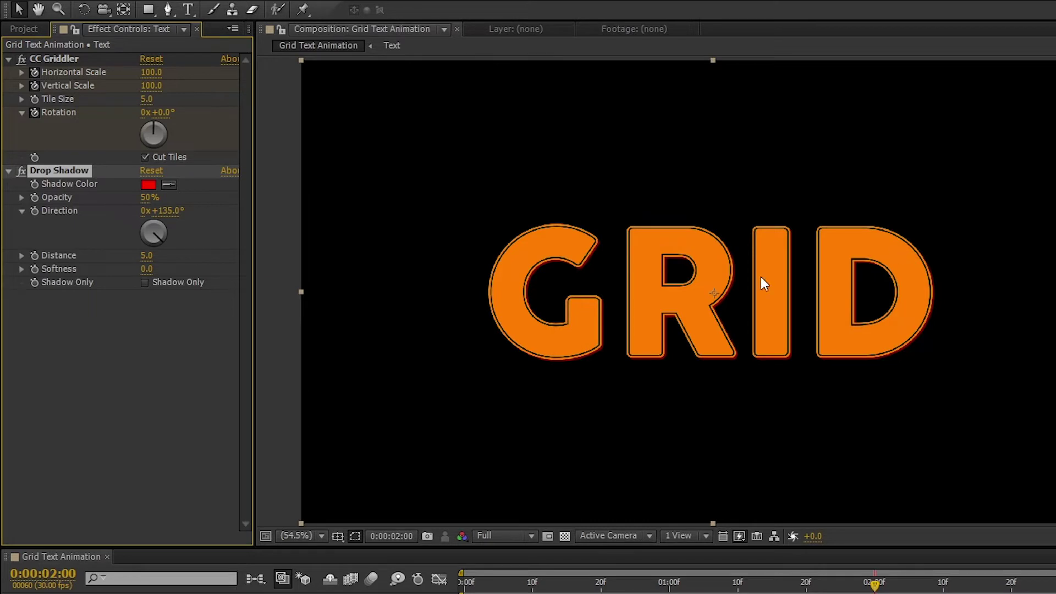
pyautogui.click(146, 256)
pyautogui.write('15')
pyautogui.press('Return')
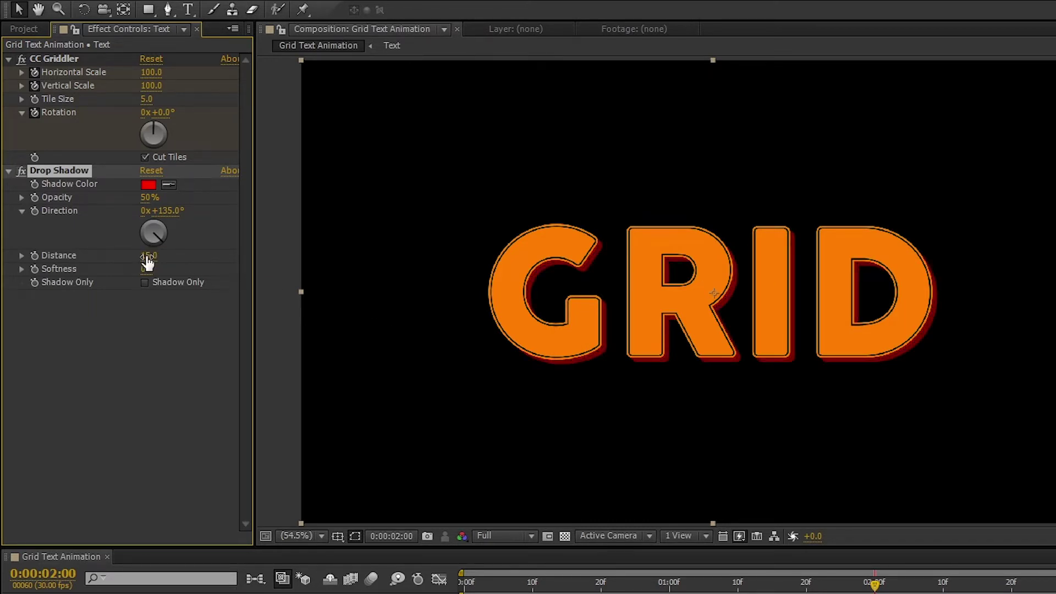
pyautogui.click(163, 348)
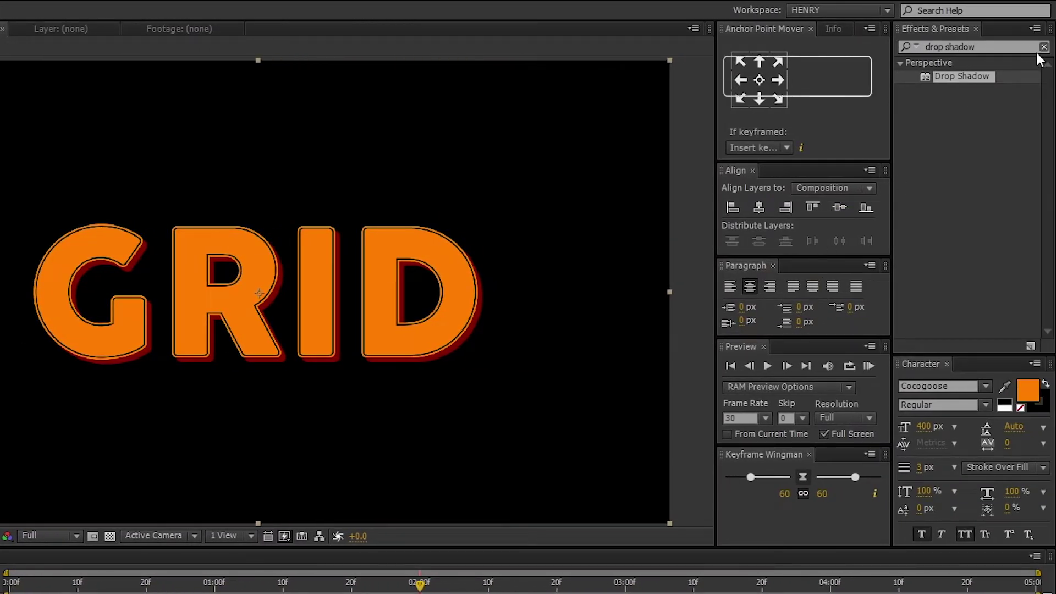
# - Find the CC Light Sweep effect and apply it to the Text layer
pyautogui.click(1044, 46)
pyautogui.write('cc')
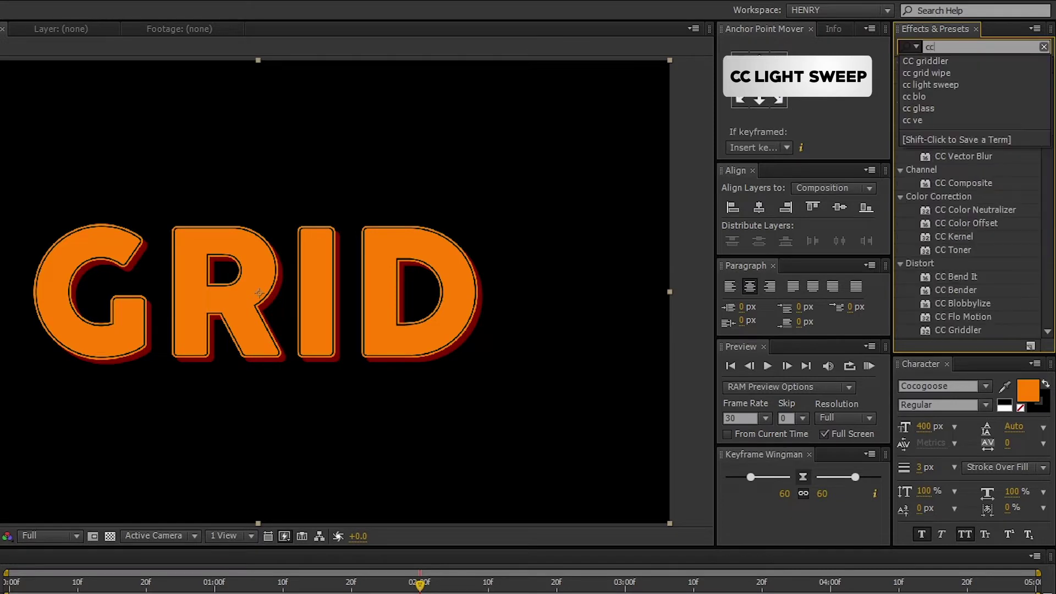
pyautogui.write(' light sweep')
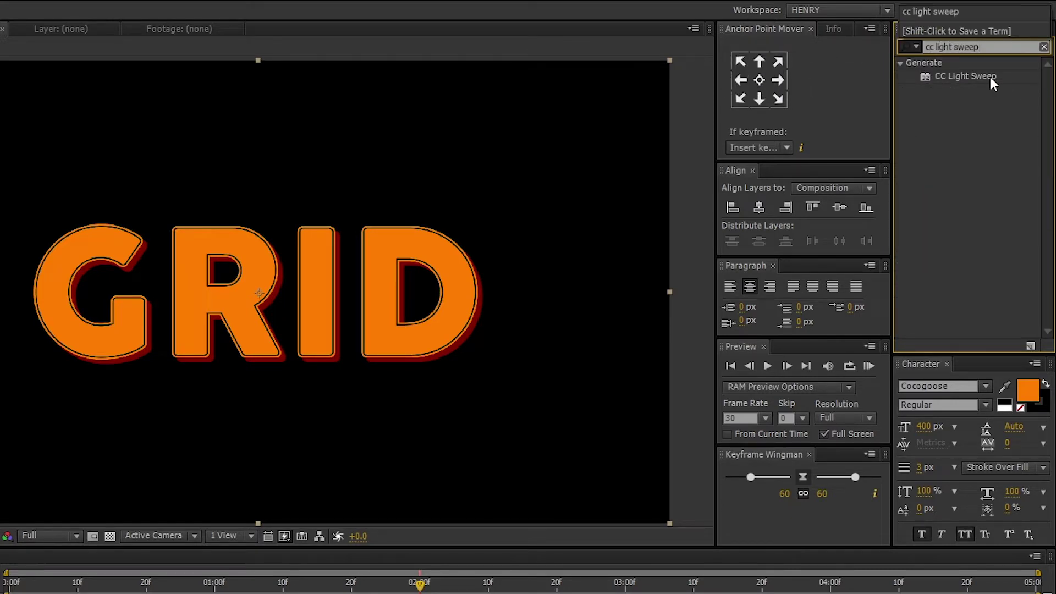
pyautogui.click(988, 77)
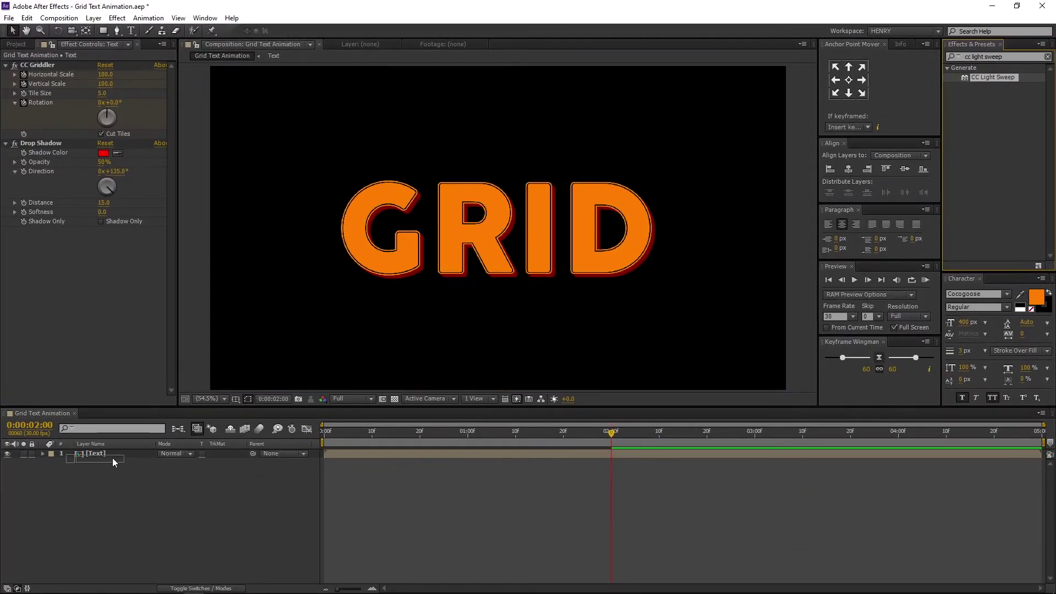
pyautogui.click(119, 454)
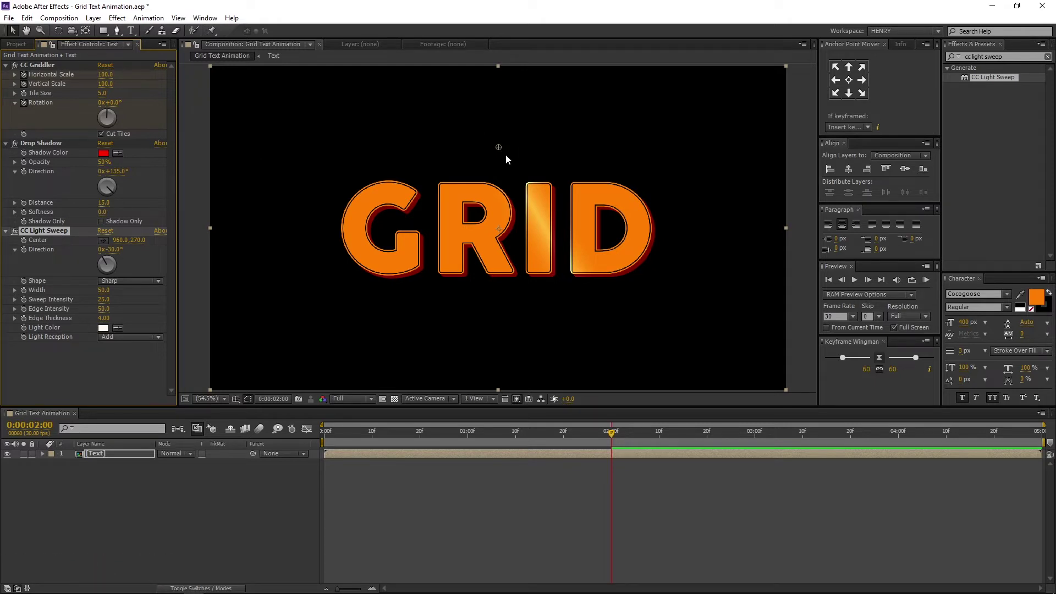
# - Keyframe CC Light Sweep's Center from about 208, 270 at 0:00:02:00 to about 1451, 270 at 0:00:04:00, and scrub through the sweep
pyautogui.press('shift')
pyautogui.moveTo(500, 150); pyautogui.dragTo(273, 148)
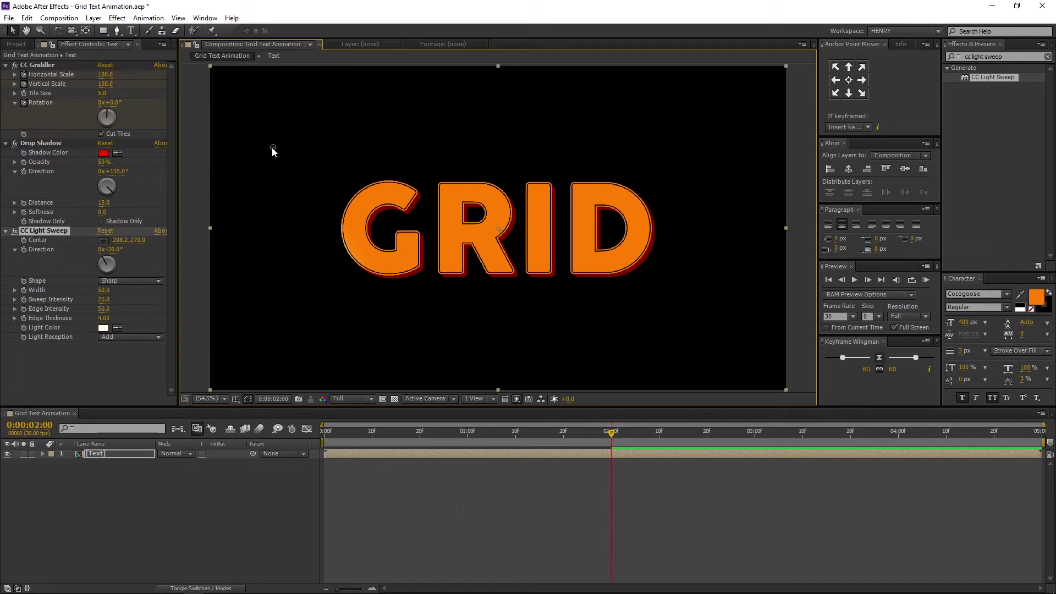
pyautogui.click(26, 240)
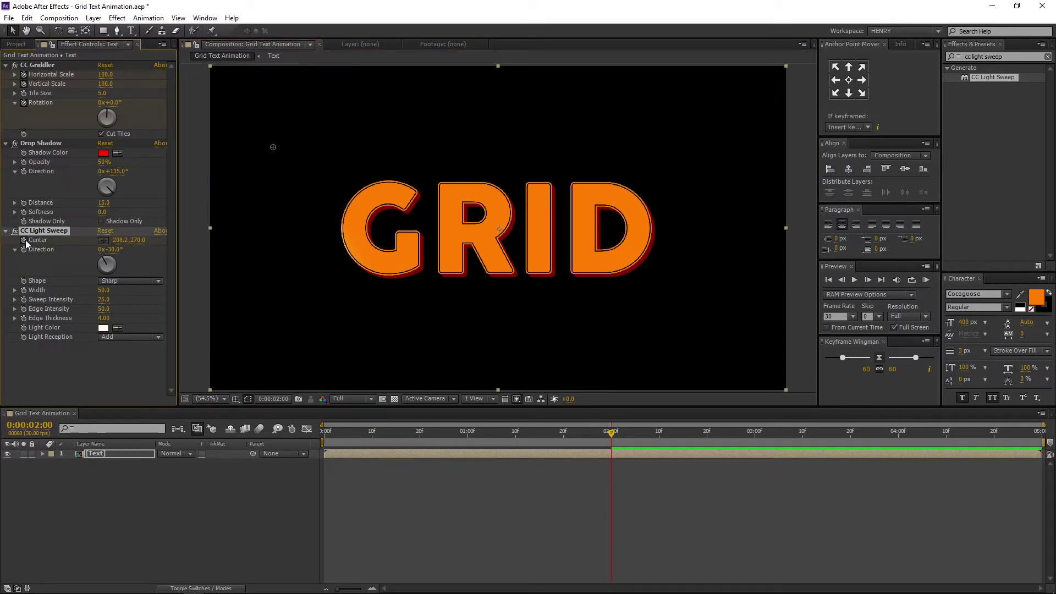
pyautogui.click(899, 434)
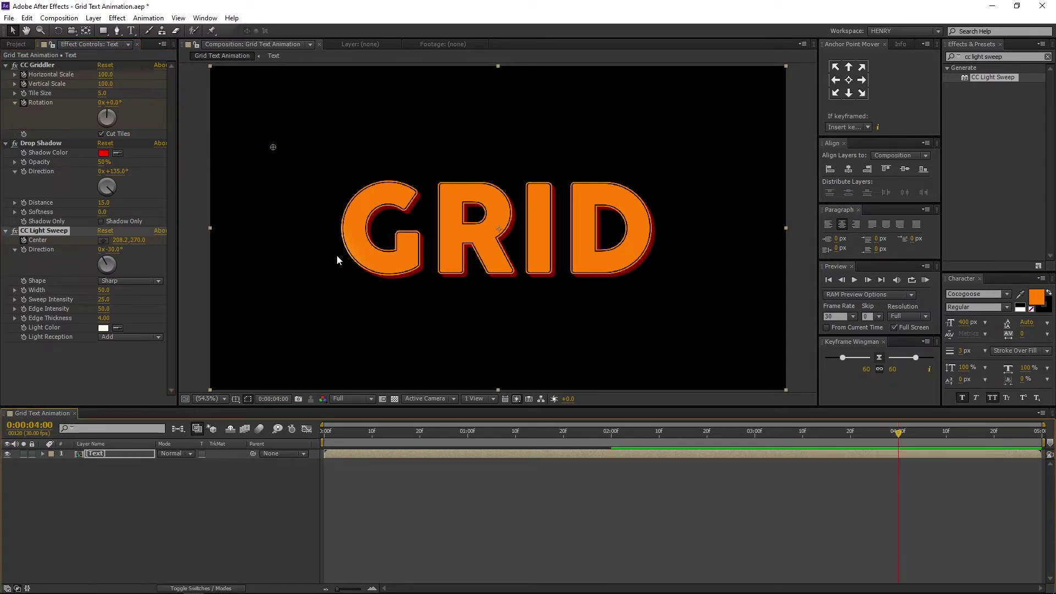
pyautogui.moveTo(273, 148); pyautogui.dragTo(647, 148)
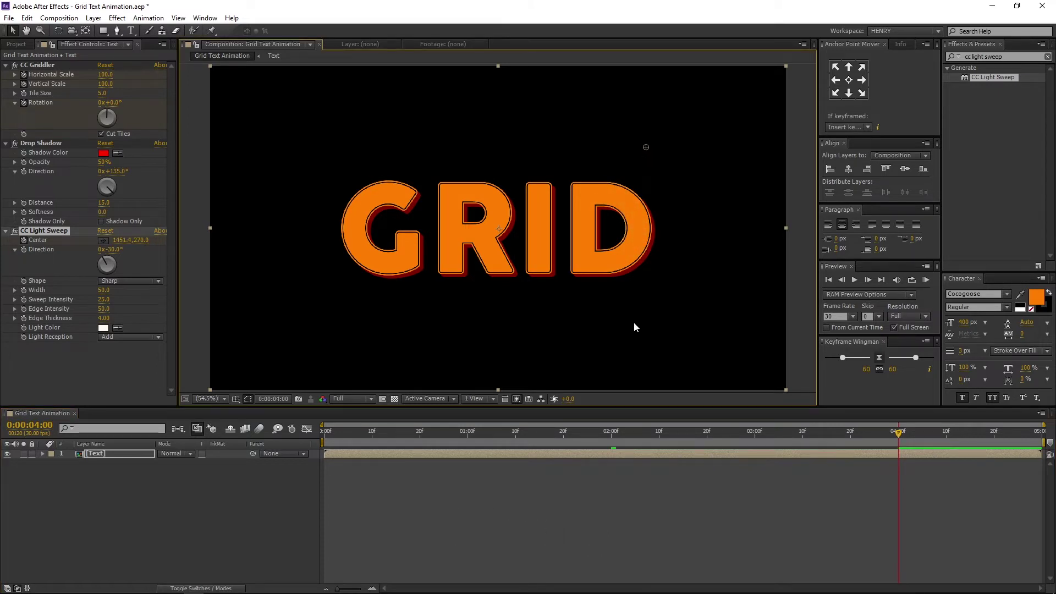
pyautogui.moveTo(607, 436); pyautogui.dragTo(901, 429)
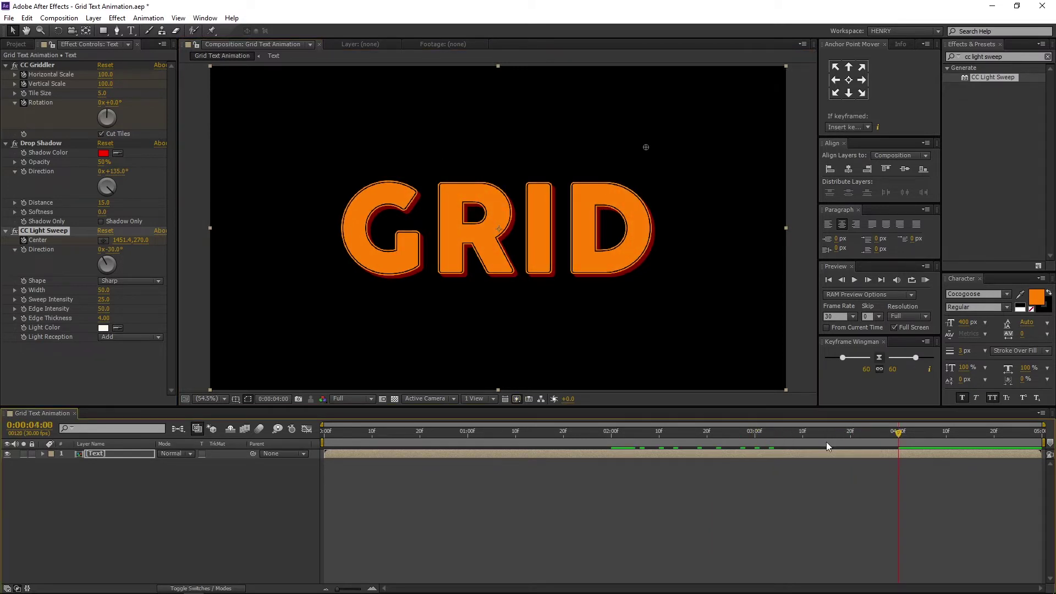
# - Apply Easy Ease to both CC Light Sweep Center keyframes on the Text layer
pyautogui.press('u')
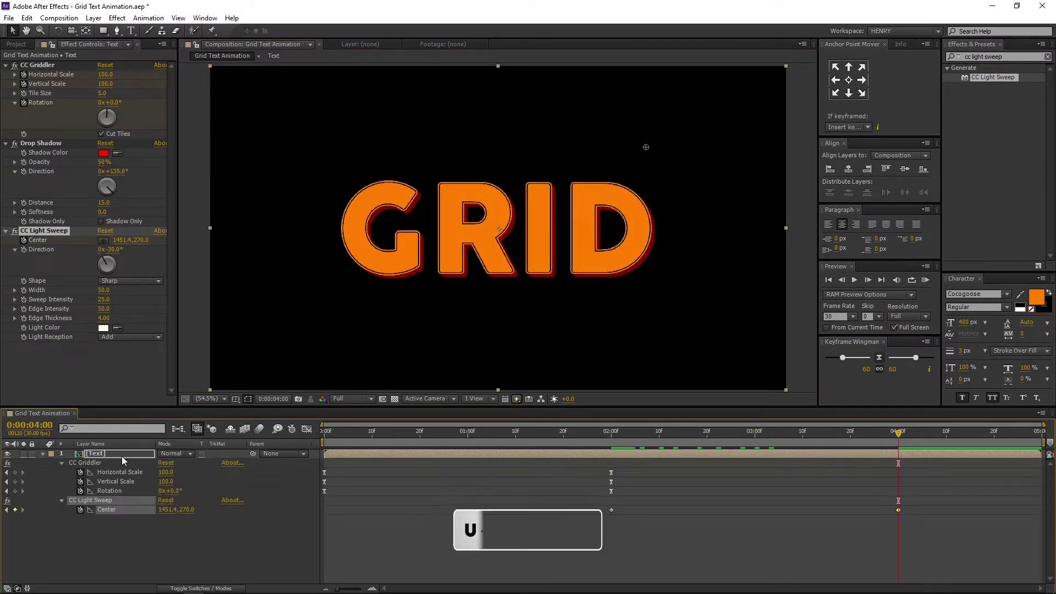
pyautogui.moveTo(912, 509); pyautogui.dragTo(566, 516)
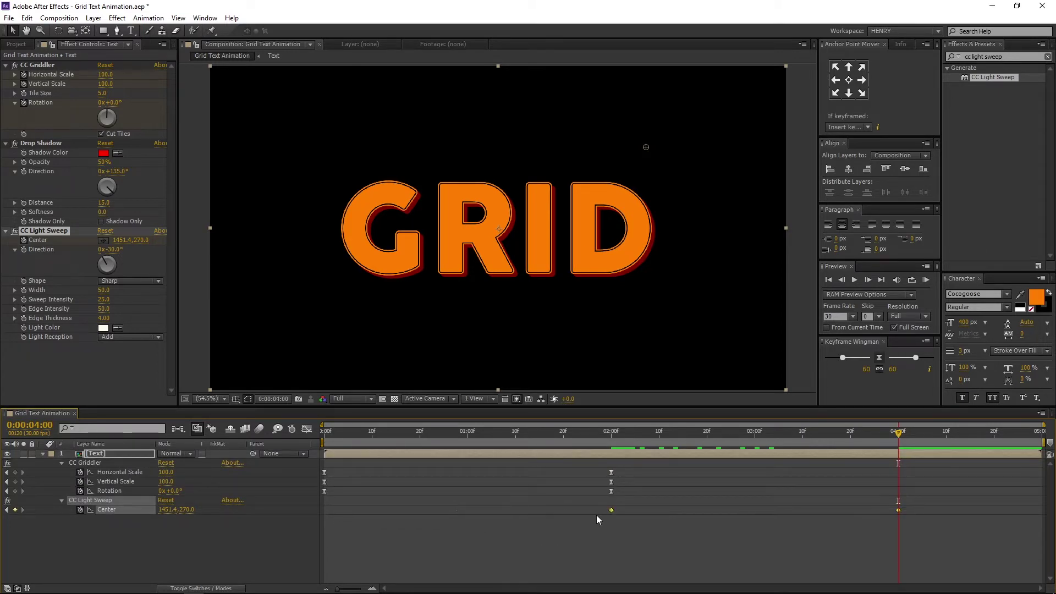
pyautogui.rightClick(612, 511)
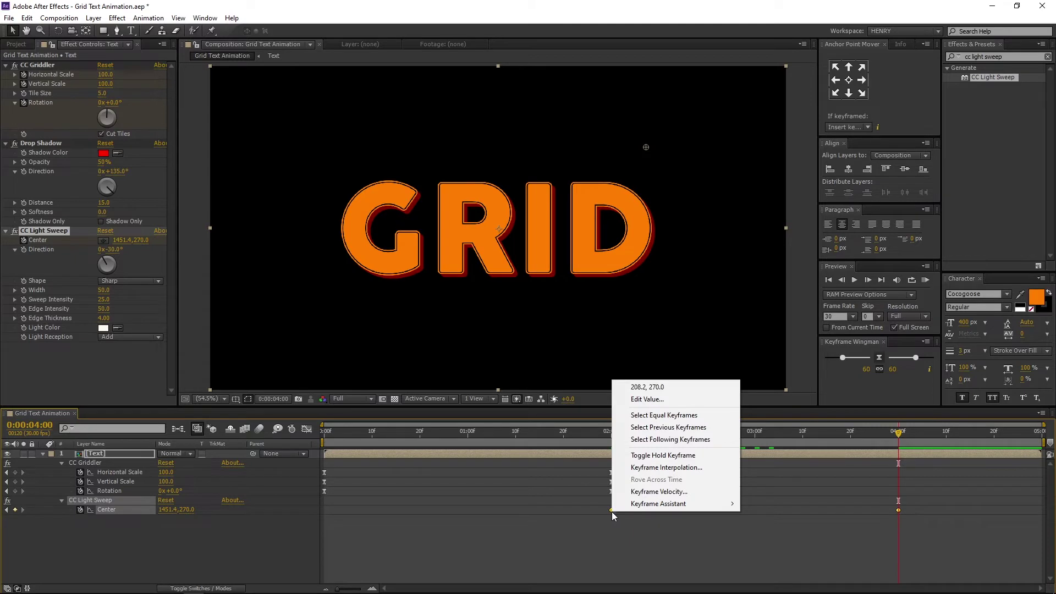
pyautogui.moveTo(630, 508)
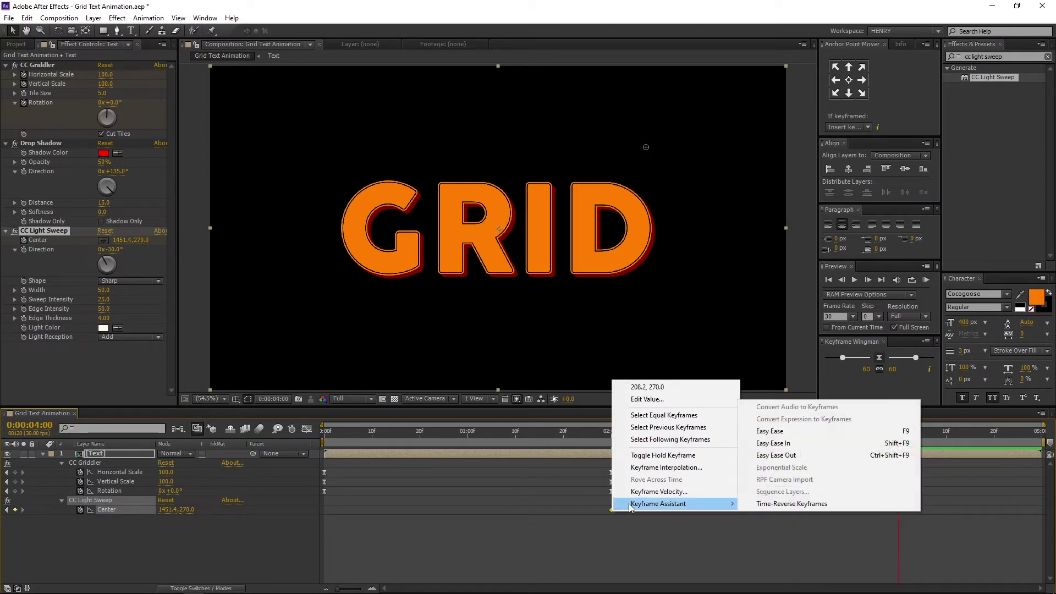
pyautogui.click(858, 432)
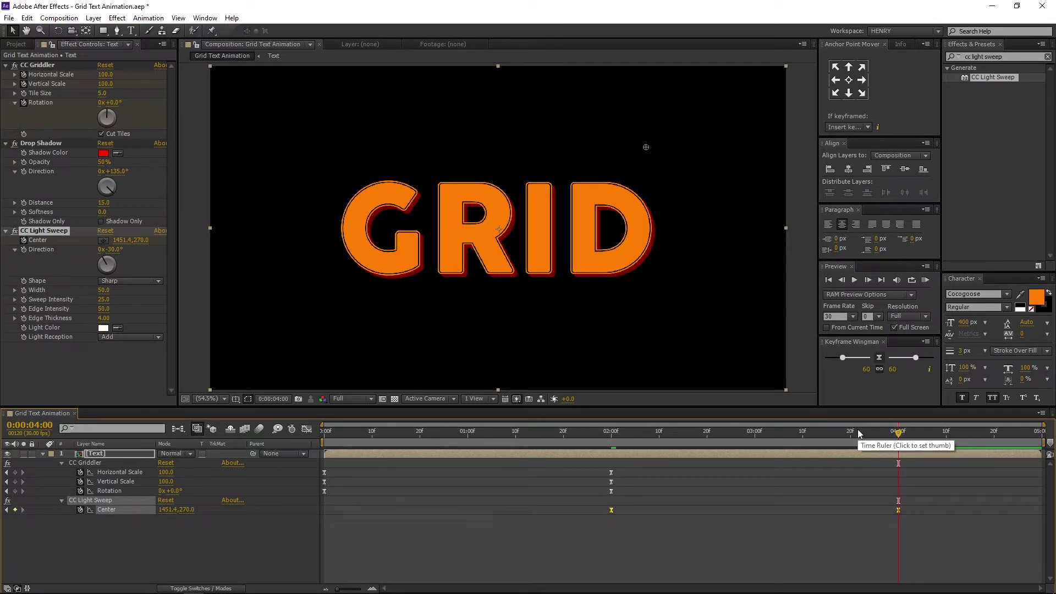
pyautogui.click(43, 454)
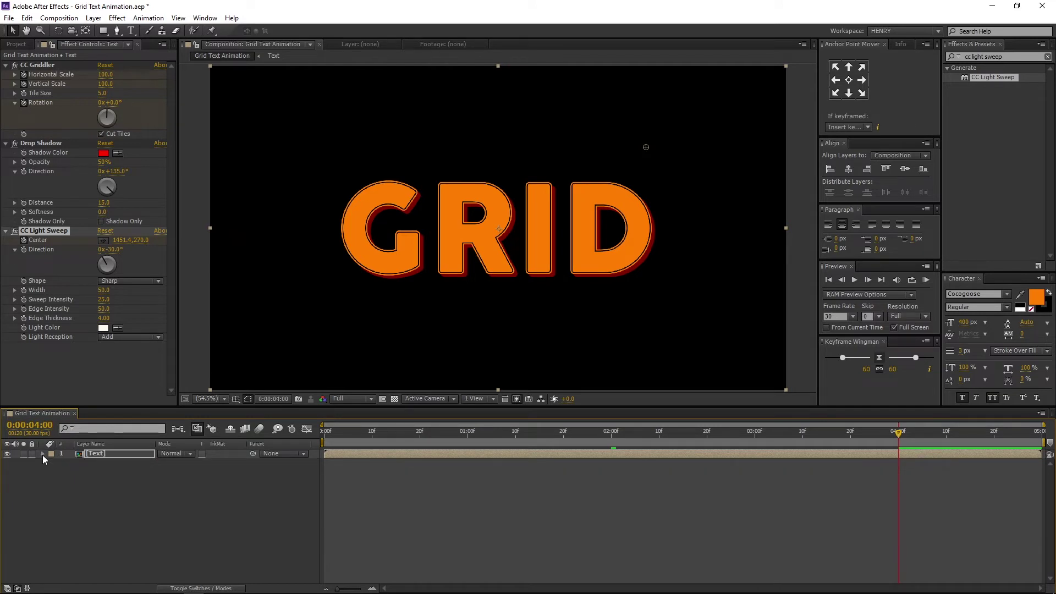
# - Create a black 1920 × 1080 px solid layer named Background
pyautogui.click(122, 504)
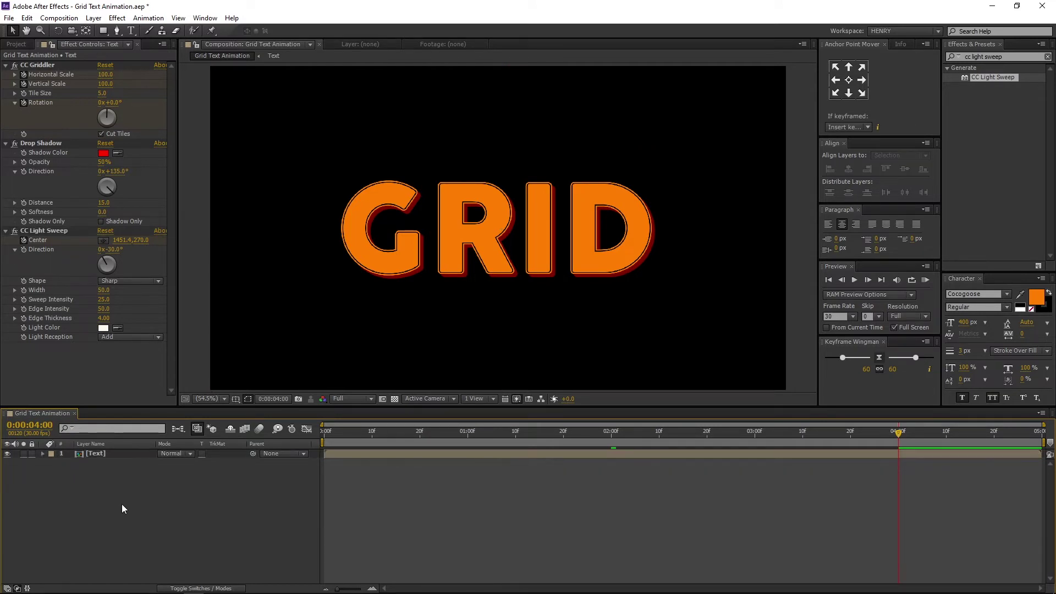
pyautogui.rightClick(122, 504)
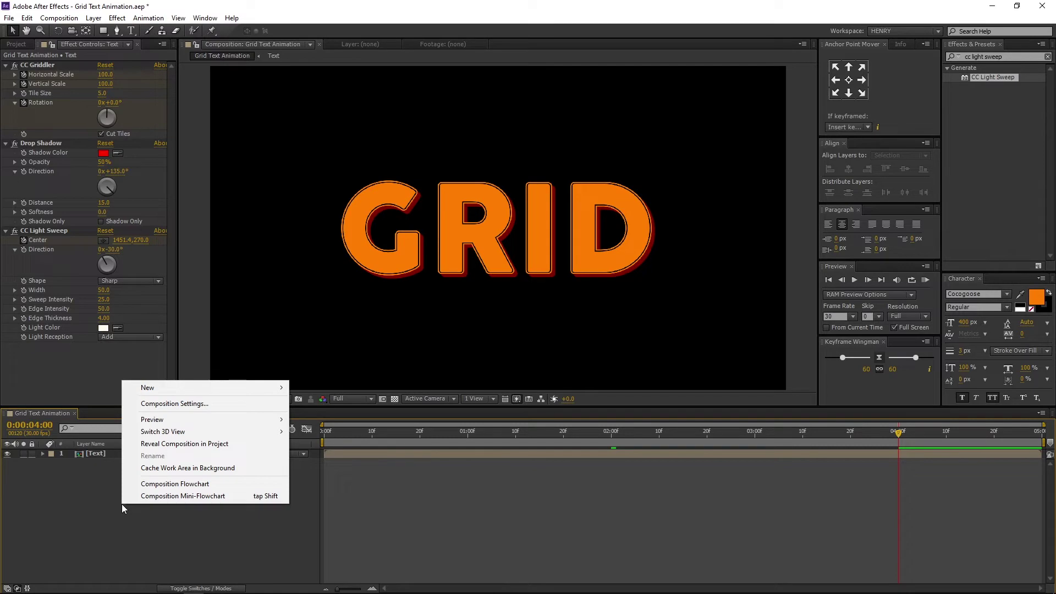
pyautogui.moveTo(196, 388)
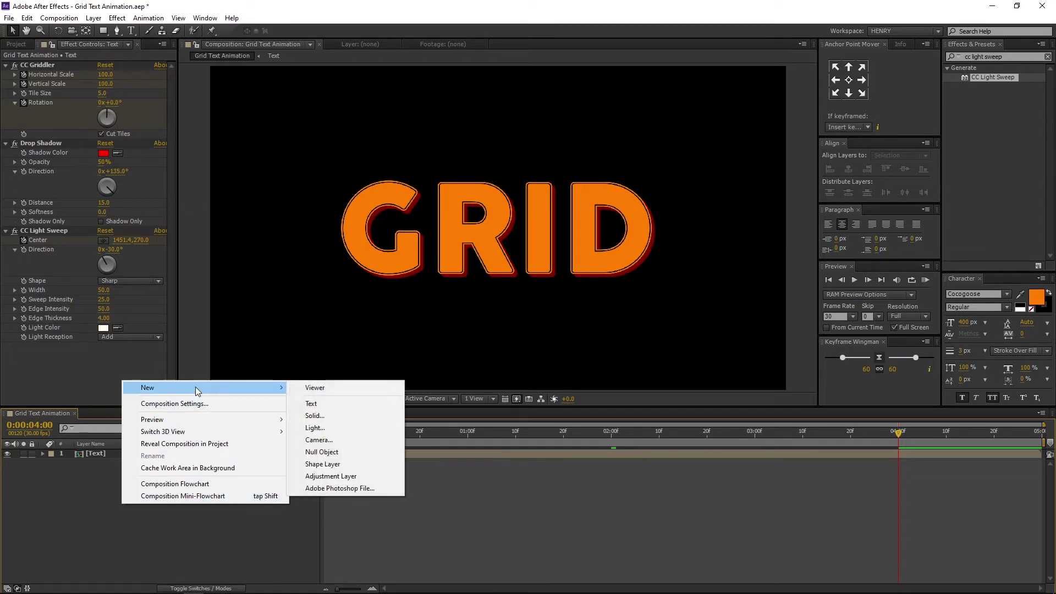
pyautogui.click(332, 419)
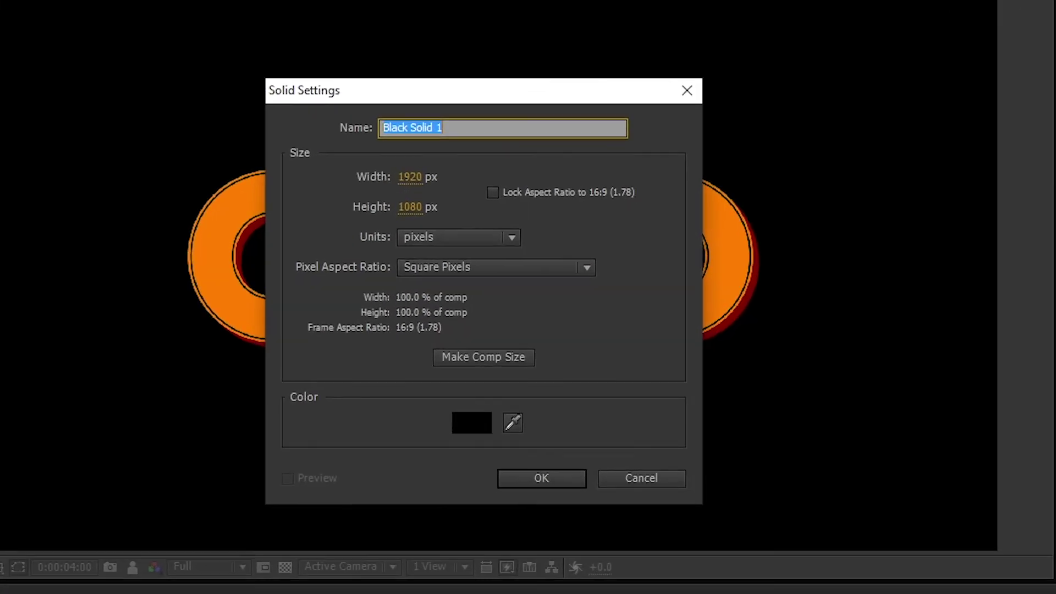
pyautogui.write('Ba')
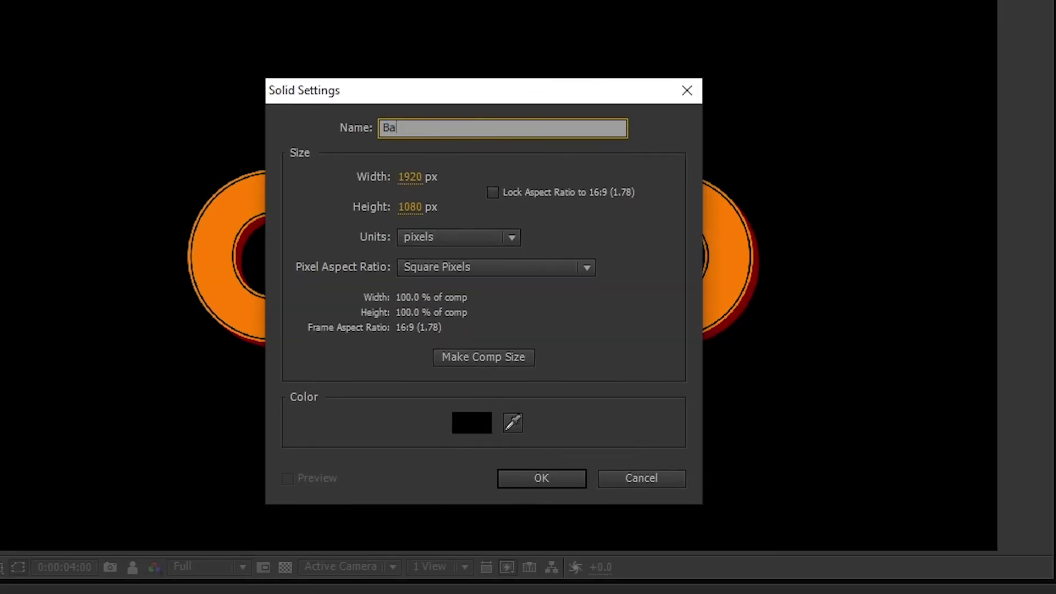
pyautogui.write('ckground')
pyautogui.click(466, 425)
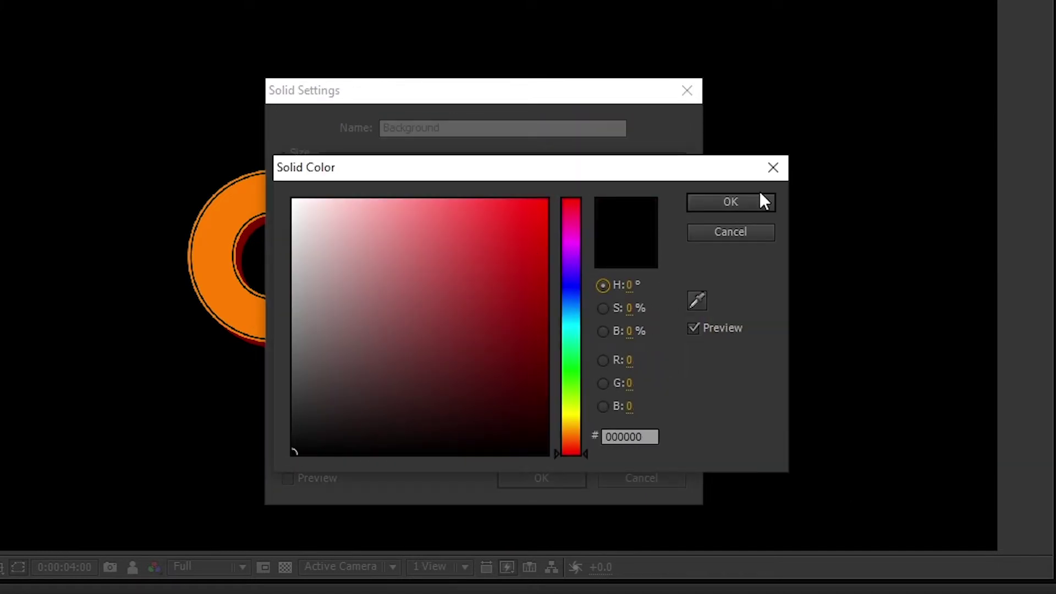
pyautogui.click(755, 203)
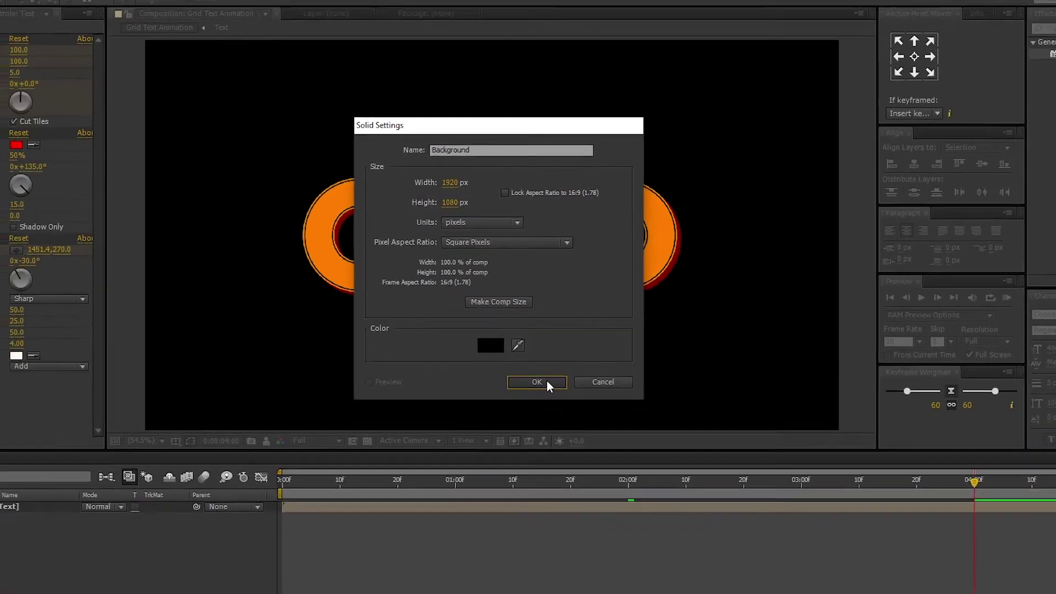
pyautogui.click(547, 381)
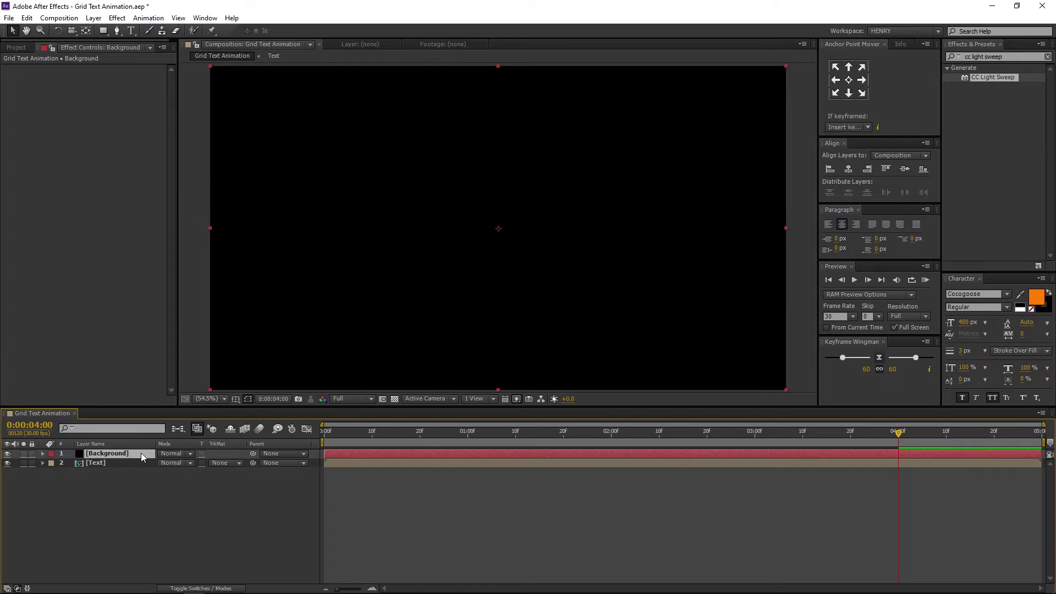
# - Move the Background layer below the Text layer, then find the Ramp effect and apply it to Background
pyautogui.moveTo(141, 453); pyautogui.dragTo(141, 488)
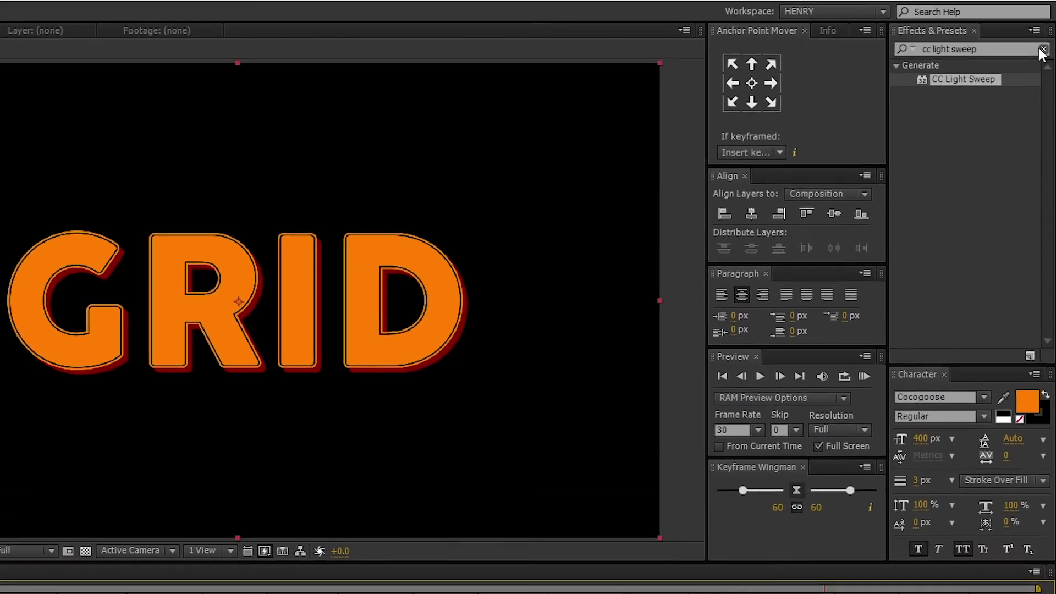
pyautogui.click(1042, 49)
pyautogui.click(1027, 50)
pyautogui.write('ramp')
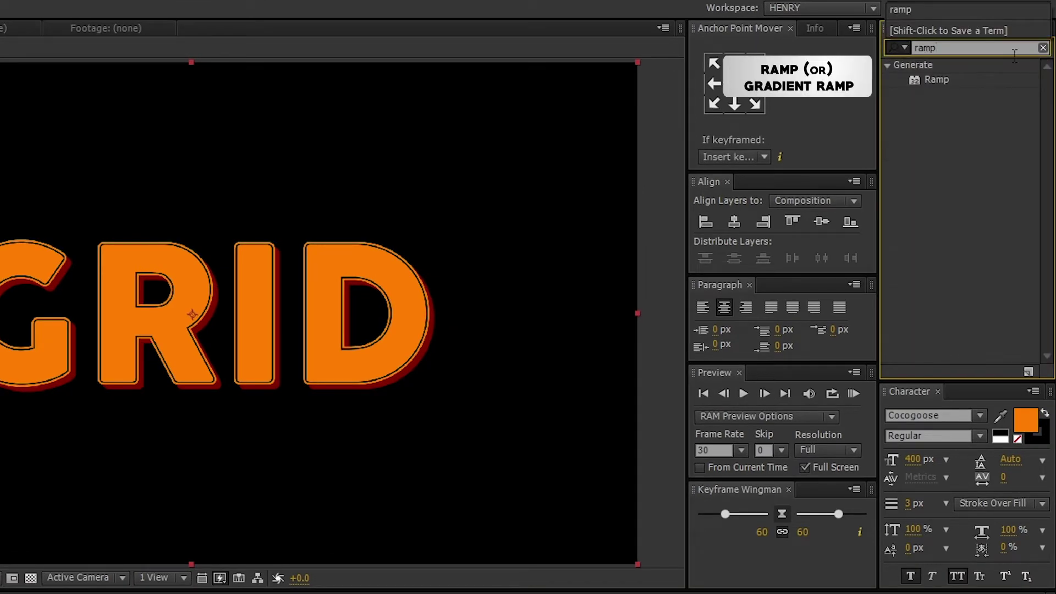
pyautogui.click(912, 80)
pyautogui.moveTo(928, 77); pyautogui.dragTo(0, 593)
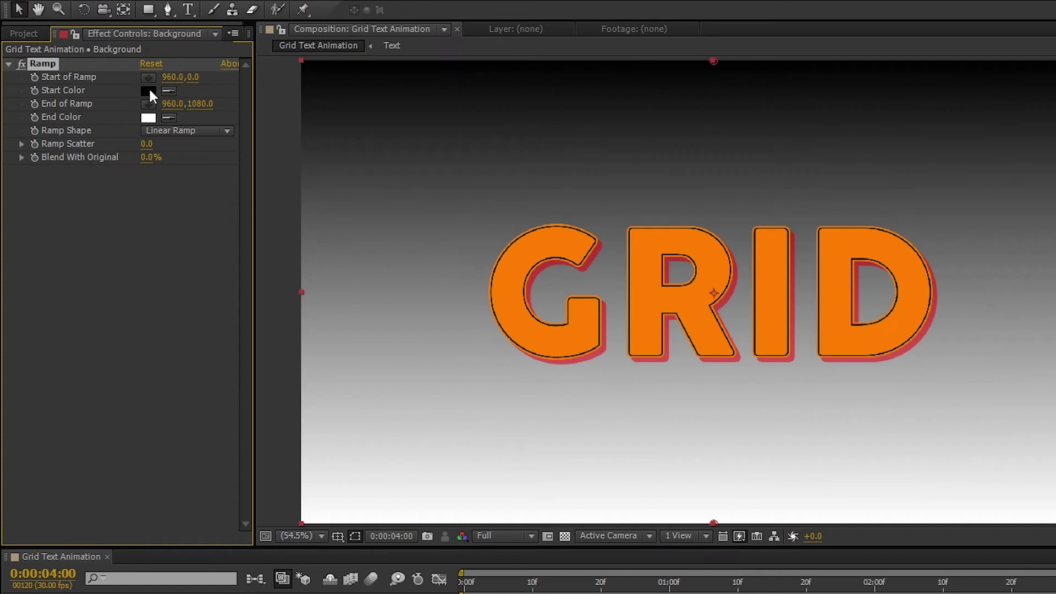
# - Set the Background Ramp's start color to dark gray 363636 and its end color to black
pyautogui.click(149, 90)
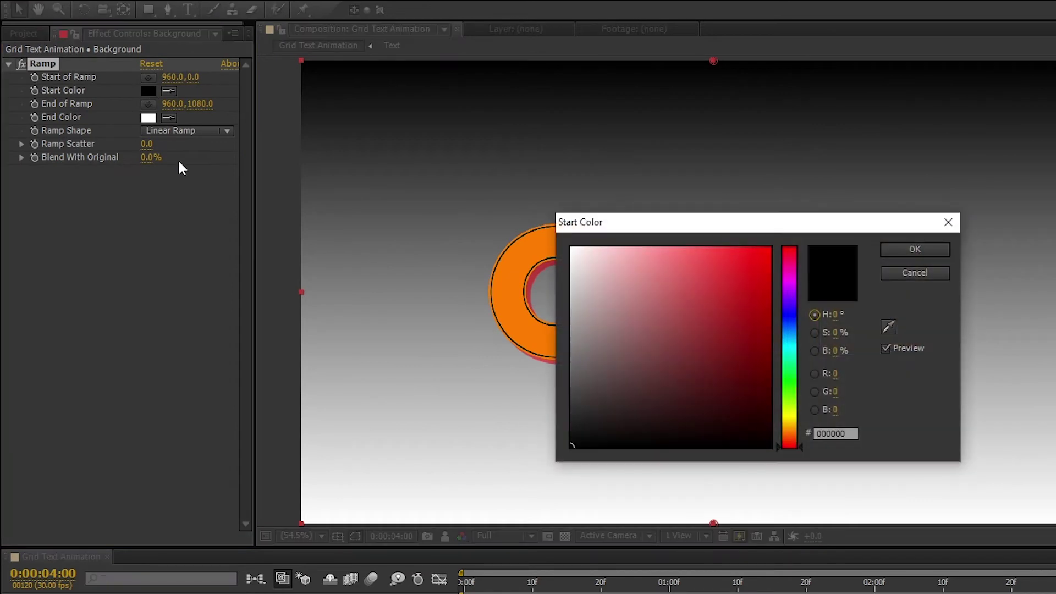
pyautogui.moveTo(570, 446); pyautogui.dragTo(566, 408)
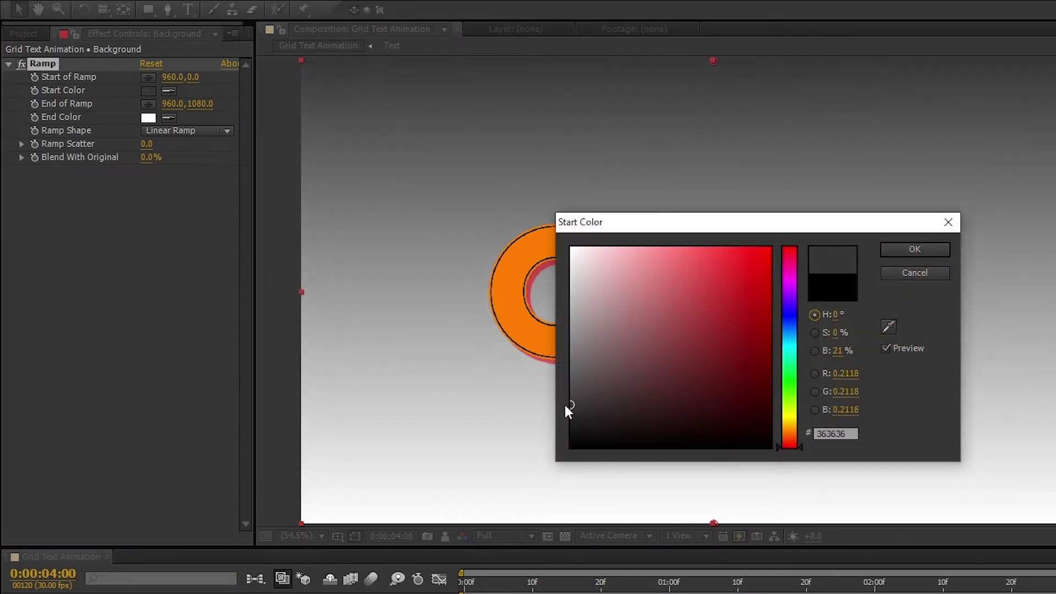
pyautogui.click(905, 252)
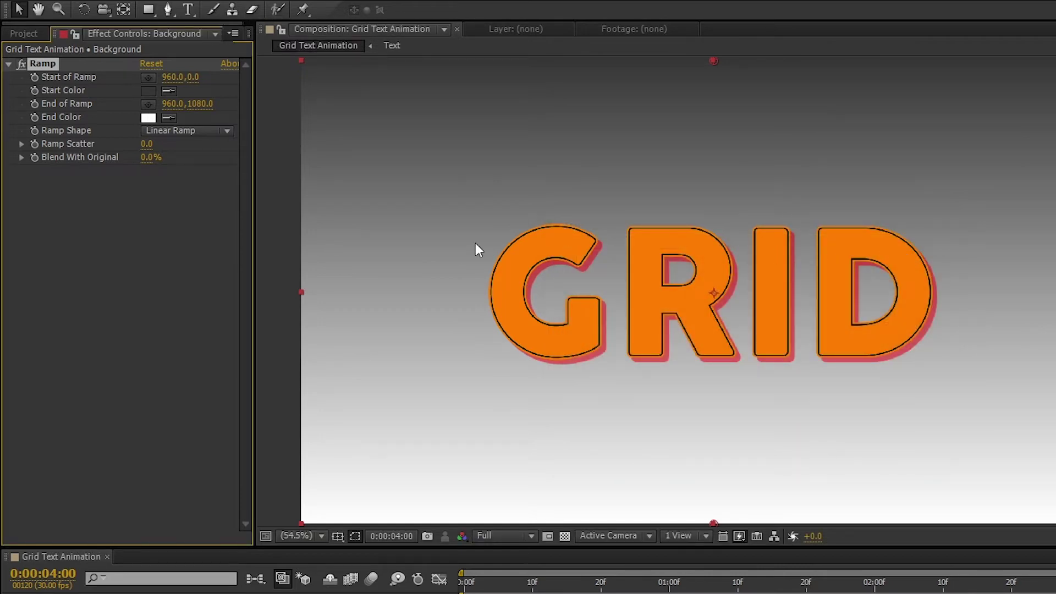
pyautogui.click(148, 117)
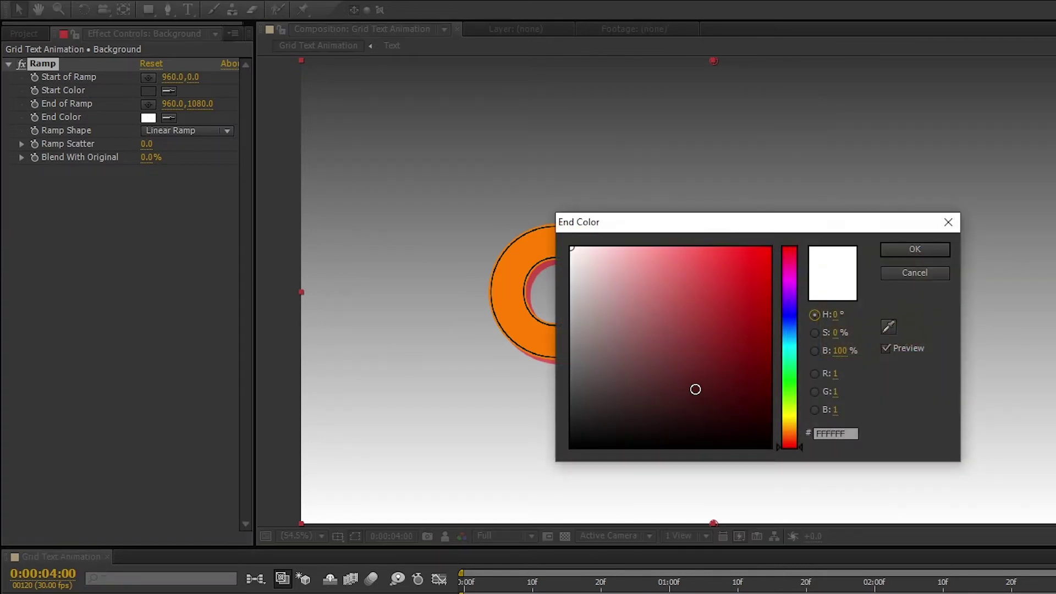
pyautogui.moveTo(696, 387); pyautogui.dragTo(491, 477)
pyautogui.click(914, 248)
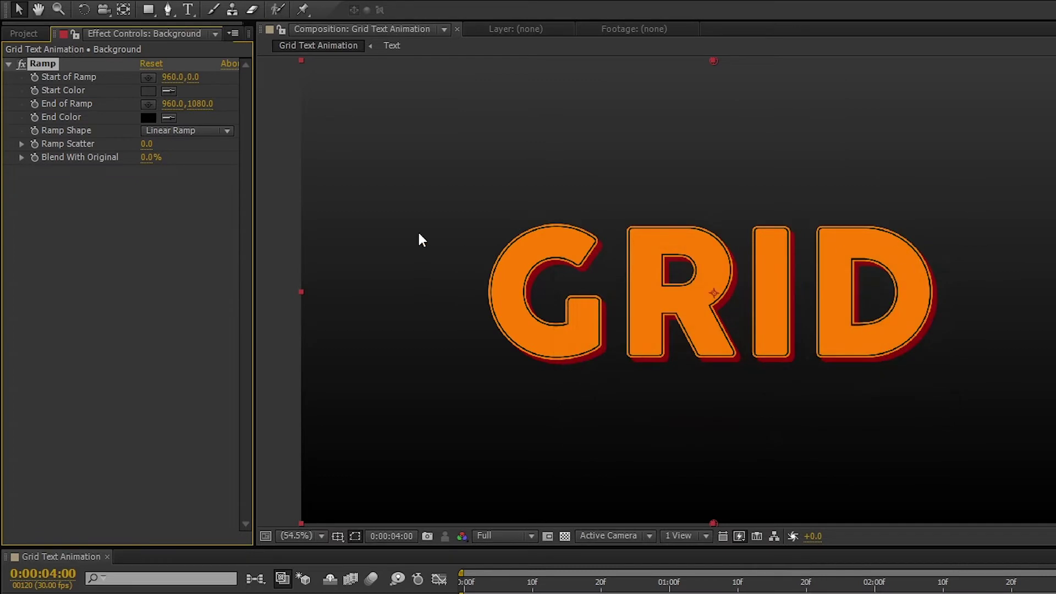
# - Change the Background Ramp to Radial Ramp and move its start point to about 960, 539.1
pyautogui.click(209, 132)
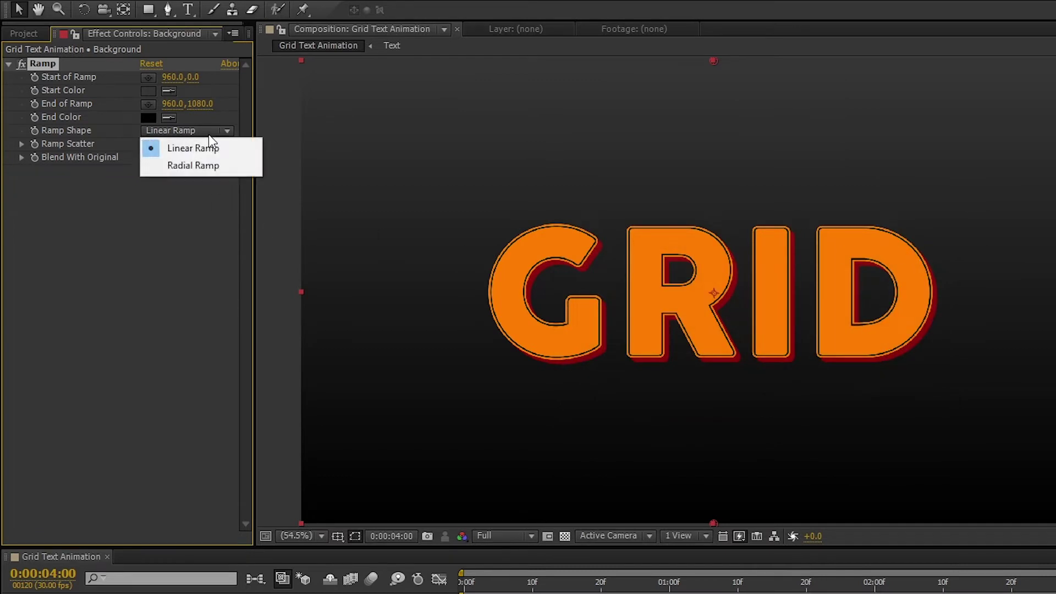
pyautogui.click(214, 165)
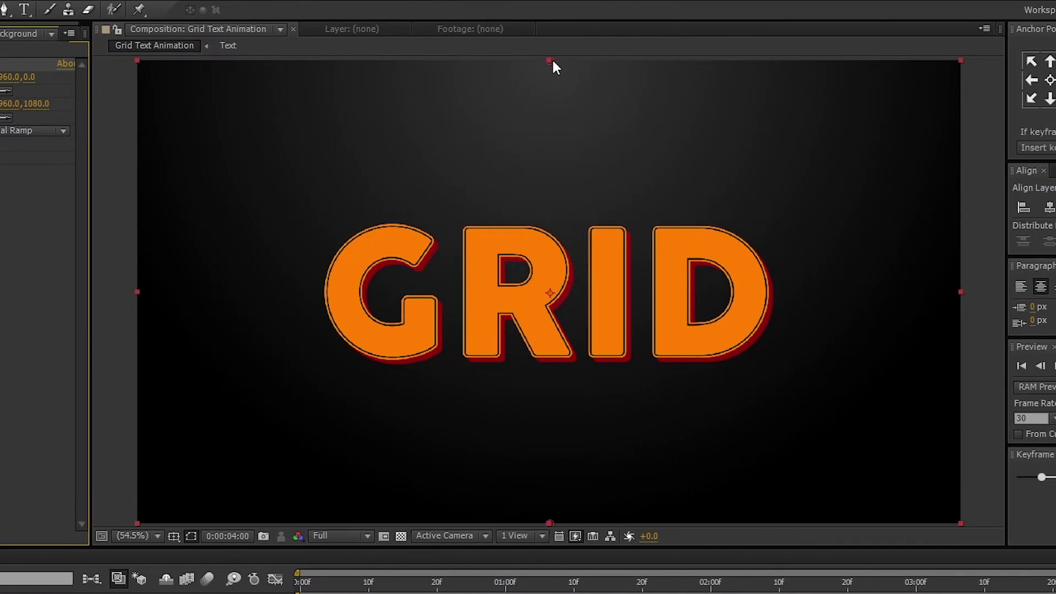
pyautogui.moveTo(549, 61); pyautogui.dragTo(550, 290)
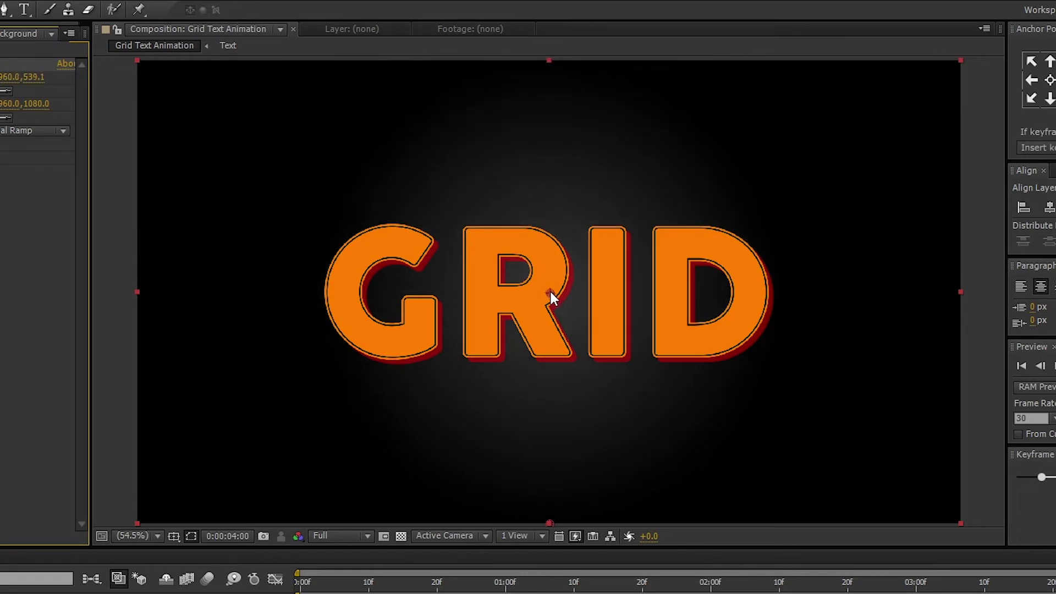
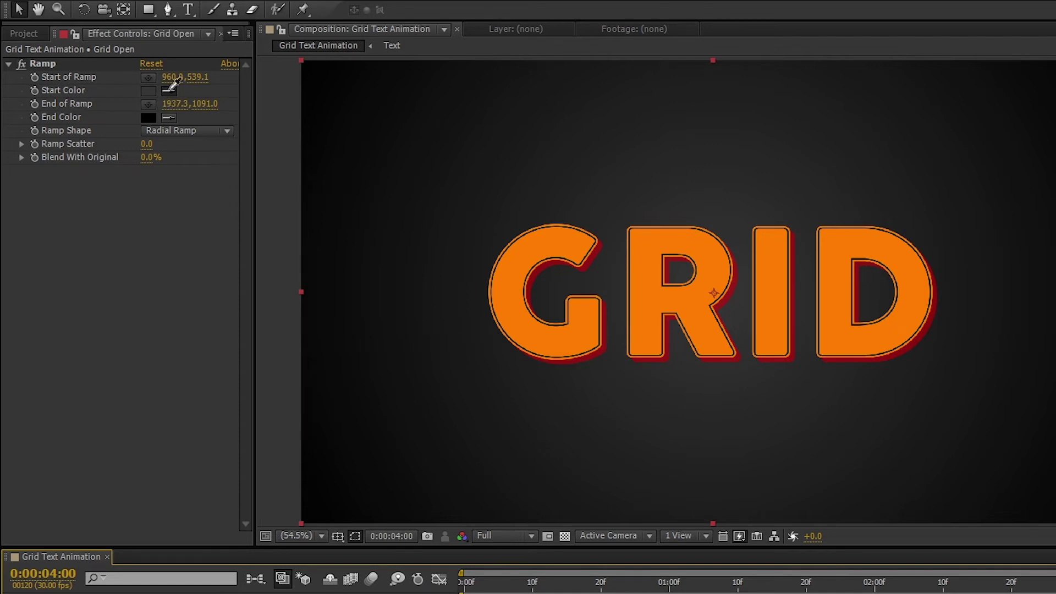
# - Sample the text's orange as the start color of Grid Open's Ramp, and apply the CC Grid Wipe effect to that layer
pyautogui.click(525, 257)
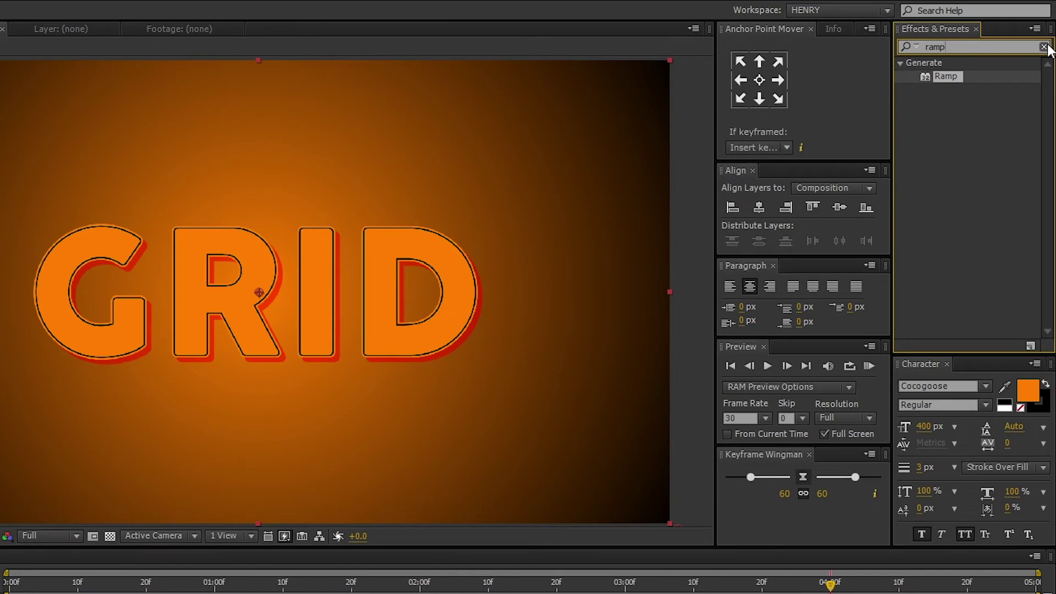
pyautogui.click(1048, 47)
pyautogui.write('cc grid wipe')
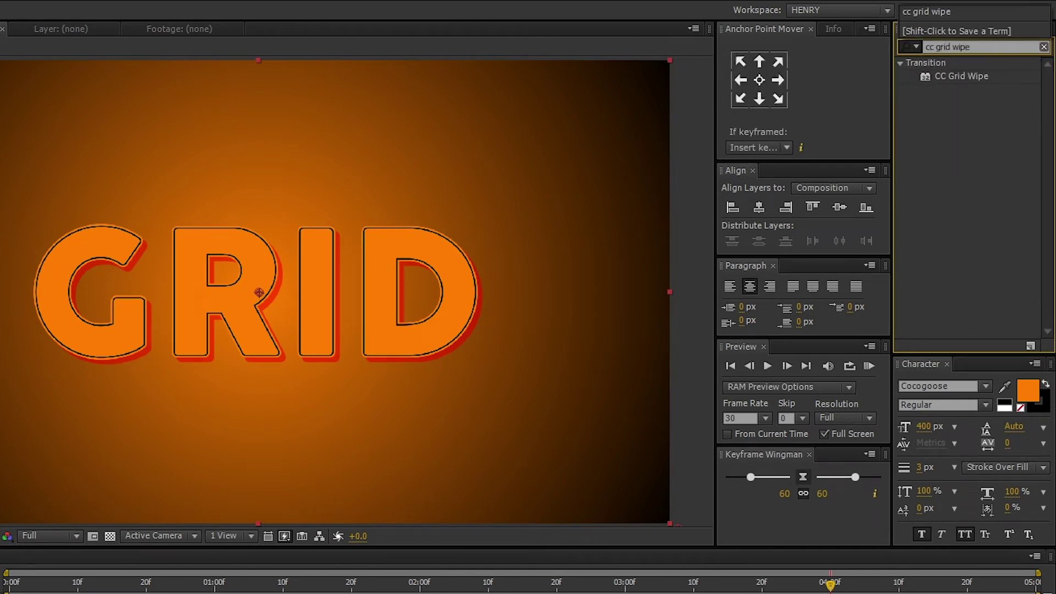
pyautogui.click(959, 77)
pyautogui.click(959, 78)
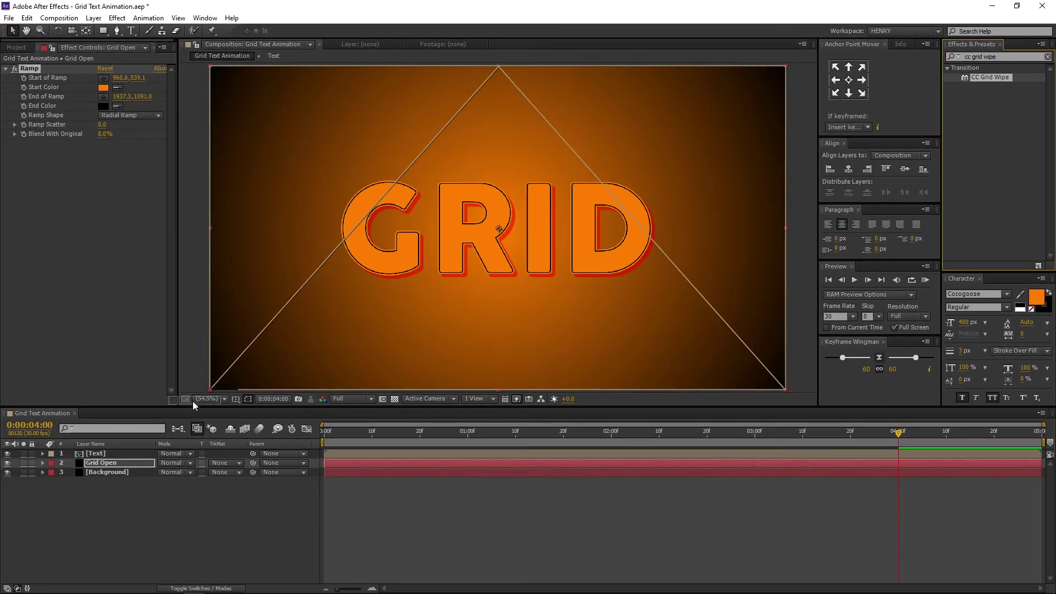
pyautogui.click(134, 462)
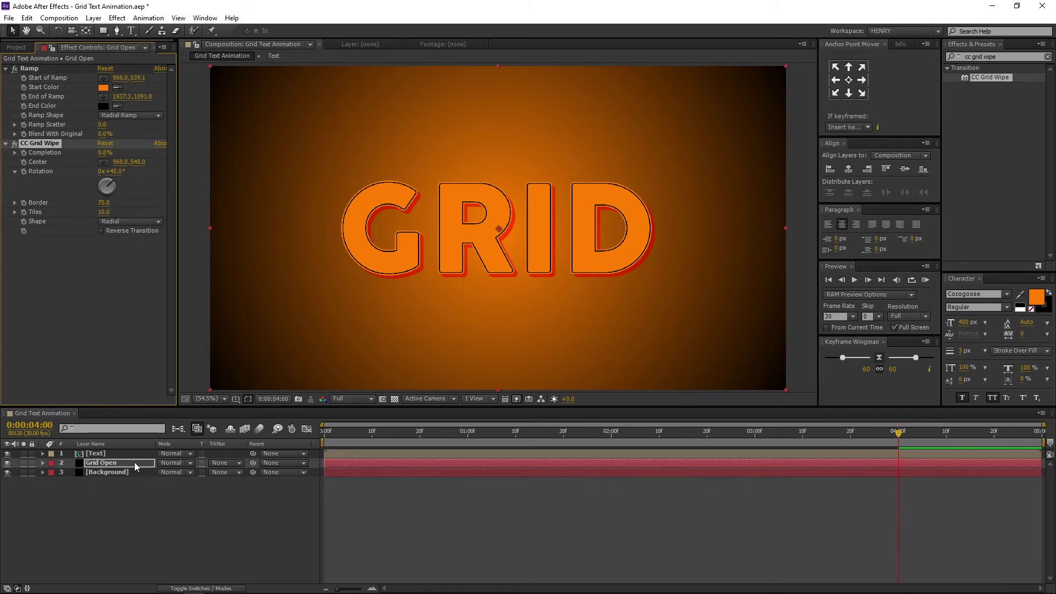
# - Keyframe CC Grid Wipe's Completion on Grid Open from 0% at 0:00:00:00 to 100% at 0:00:03:00
pyautogui.moveTo(379, 434); pyautogui.dragTo(299, 440)
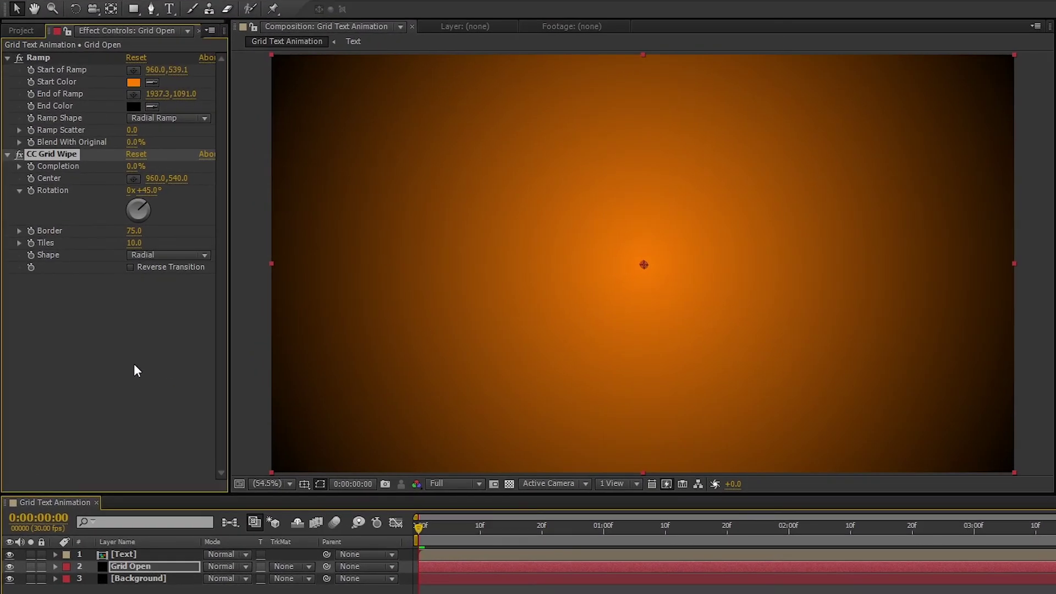
pyautogui.click(133, 364)
pyautogui.click(31, 166)
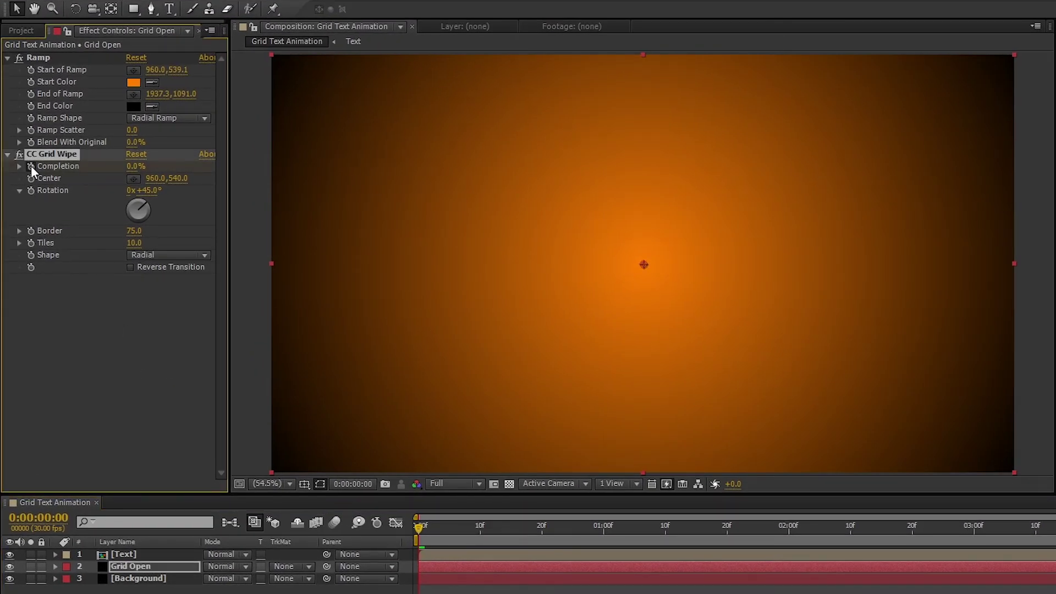
pyautogui.click(975, 530)
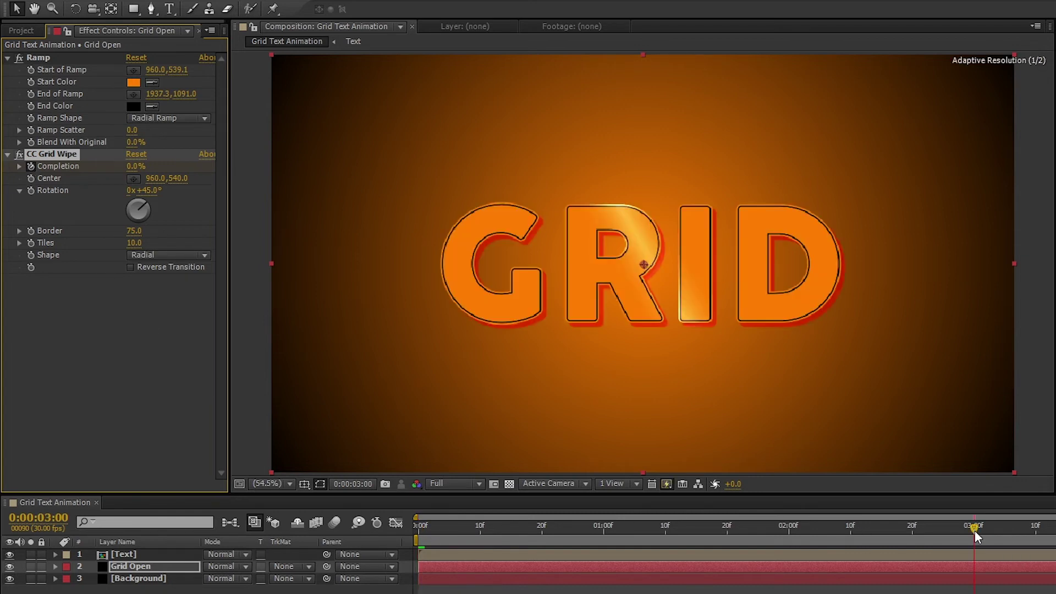
pyautogui.click(138, 172)
pyautogui.click(138, 168)
pyautogui.write('100')
pyautogui.press('Return')
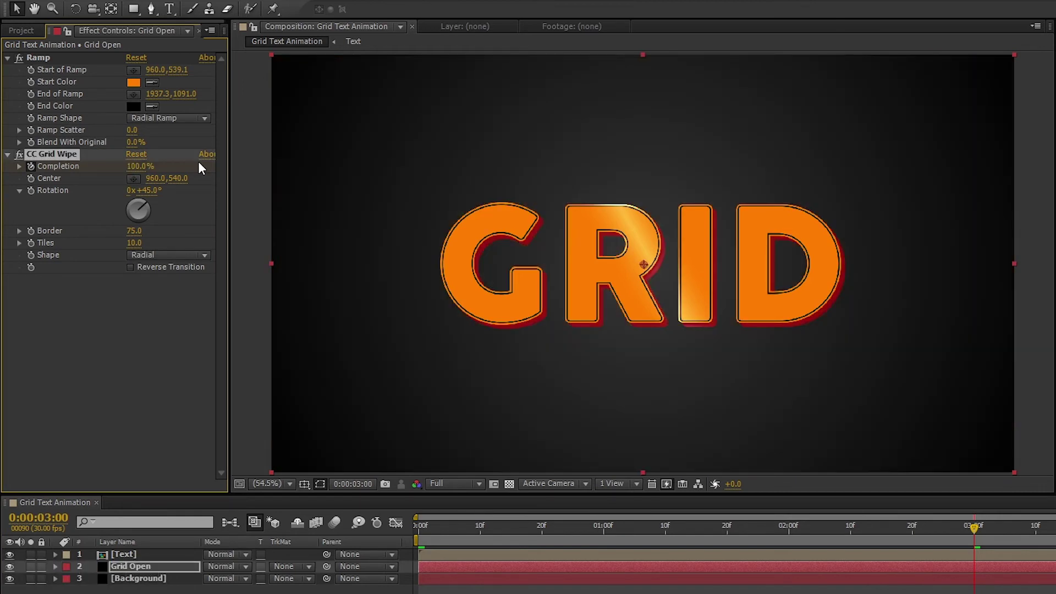
# - Set CC Grid Wipe's Tiles to 25 and move the Grid Open layer above the Text layer
pyautogui.click(141, 249)
pyautogui.write('25')
pyautogui.press('Return')
pyautogui.click(437, 527)
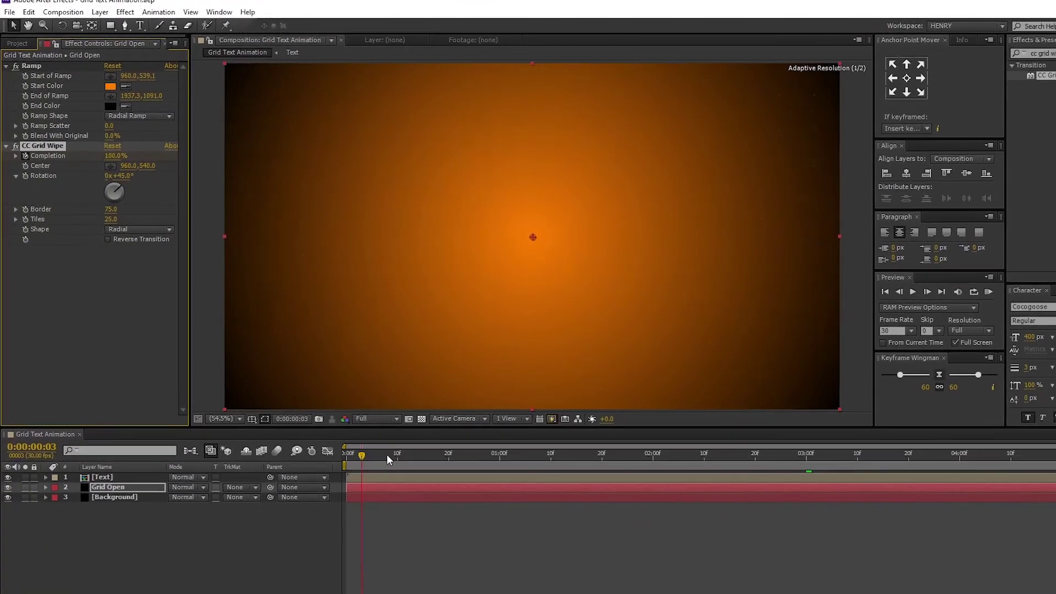
pyautogui.moveTo(387, 454); pyautogui.dragTo(757, 438)
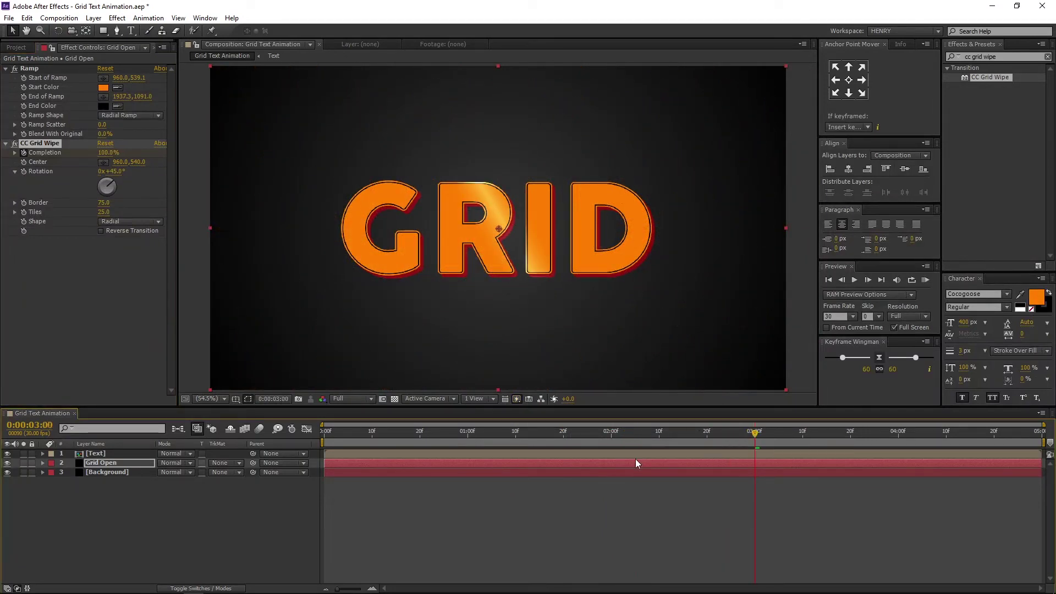
pyautogui.click(125, 465)
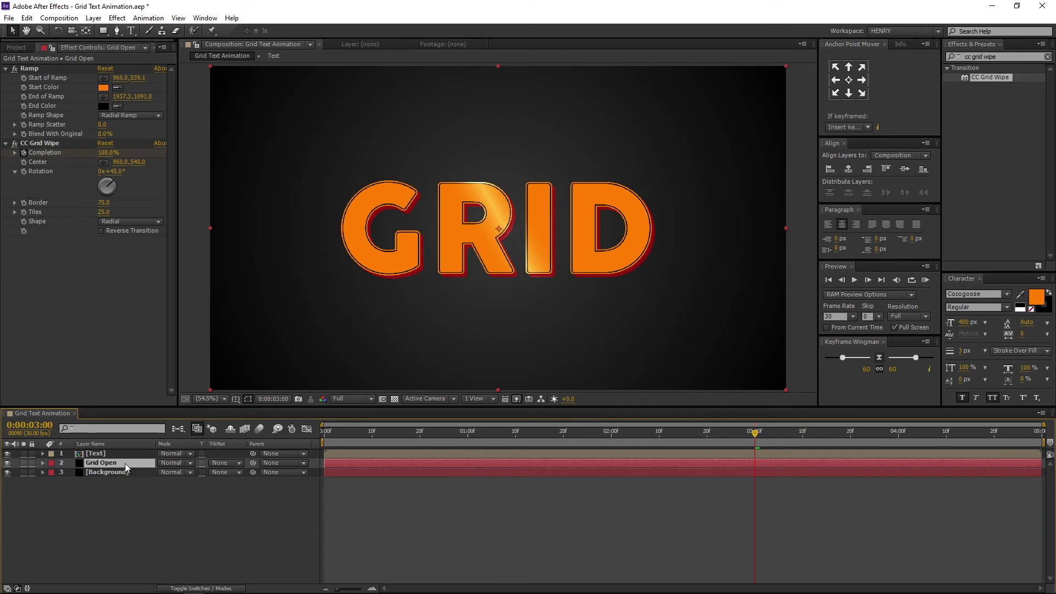
pyautogui.moveTo(124, 463); pyautogui.dragTo(124, 450)
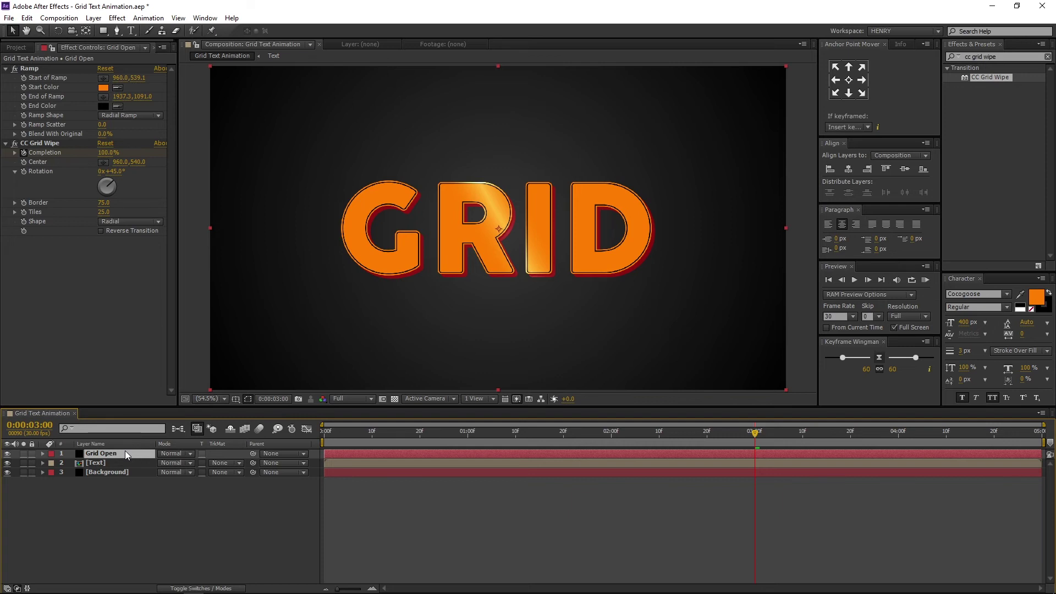
# - Create a null object layer and rename it Zoom In
pyautogui.rightClick(117, 531)
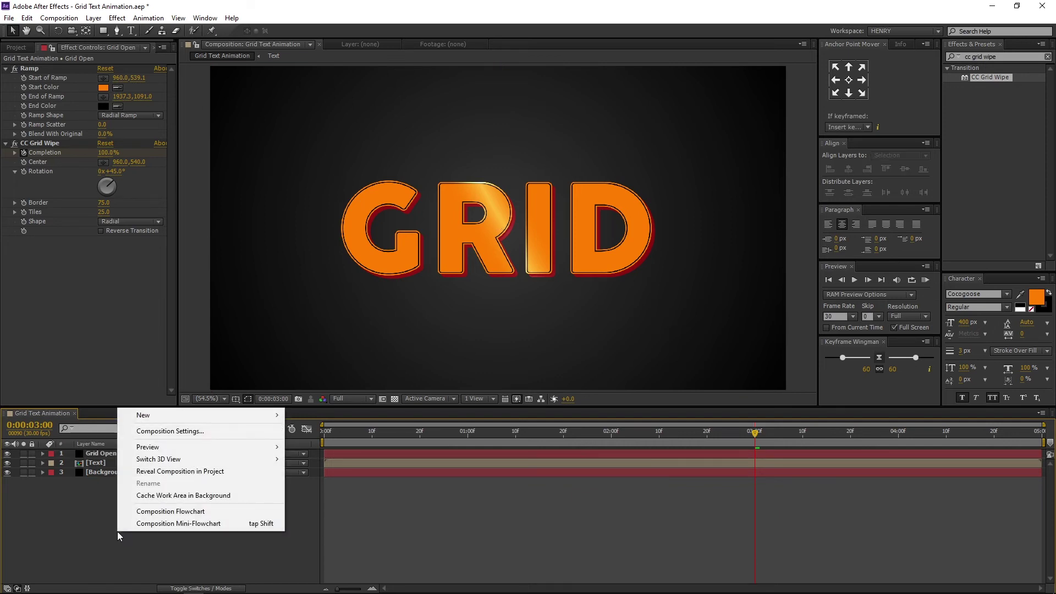
pyautogui.moveTo(206, 419)
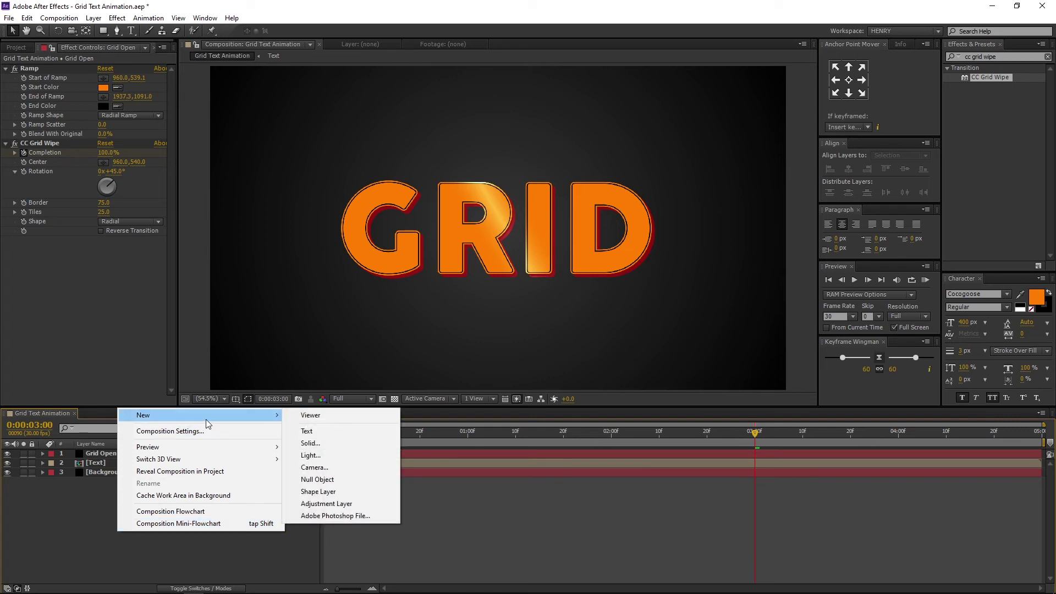
pyautogui.click(366, 481)
pyautogui.rightClick(146, 454)
pyautogui.click(154, 448)
pyautogui.write('Zoom In')
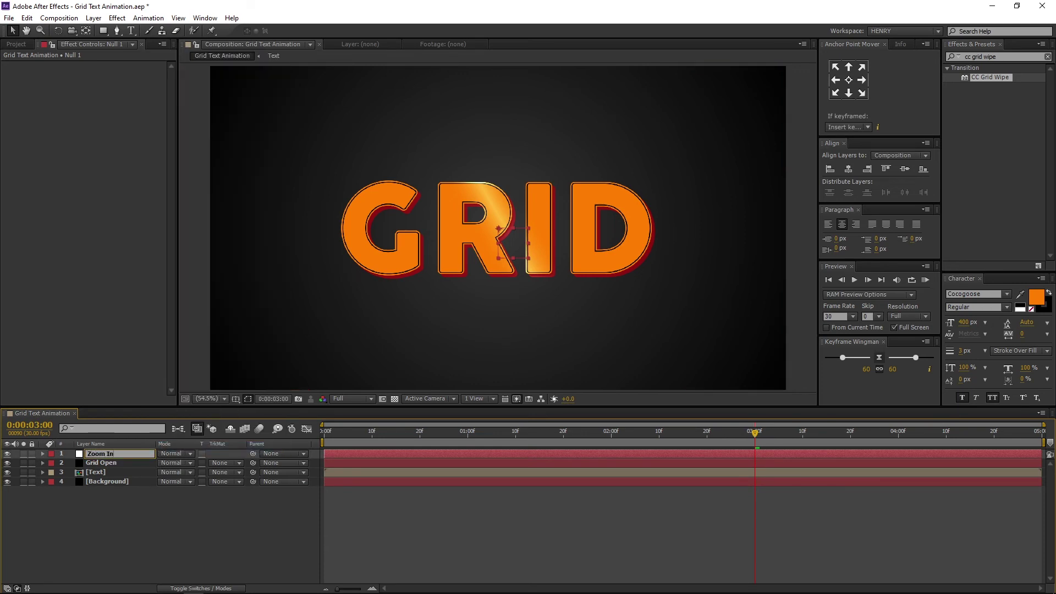
pyautogui.press('Return')
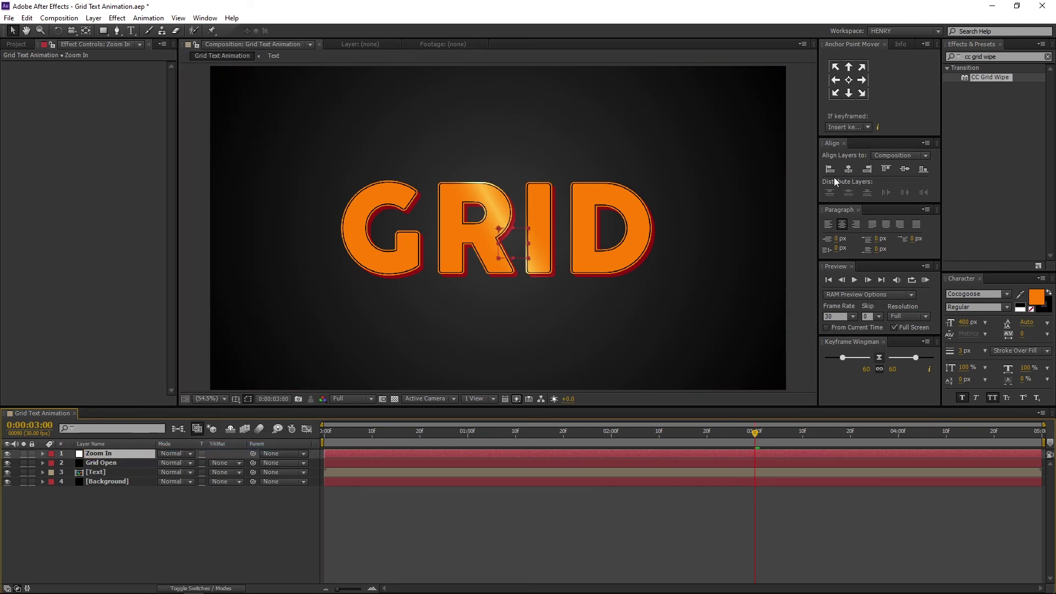
# - Align the Zoom In null to the composition's horizontal and vertical center and center its anchor point
pyautogui.click(849, 169)
pyautogui.click(905, 169)
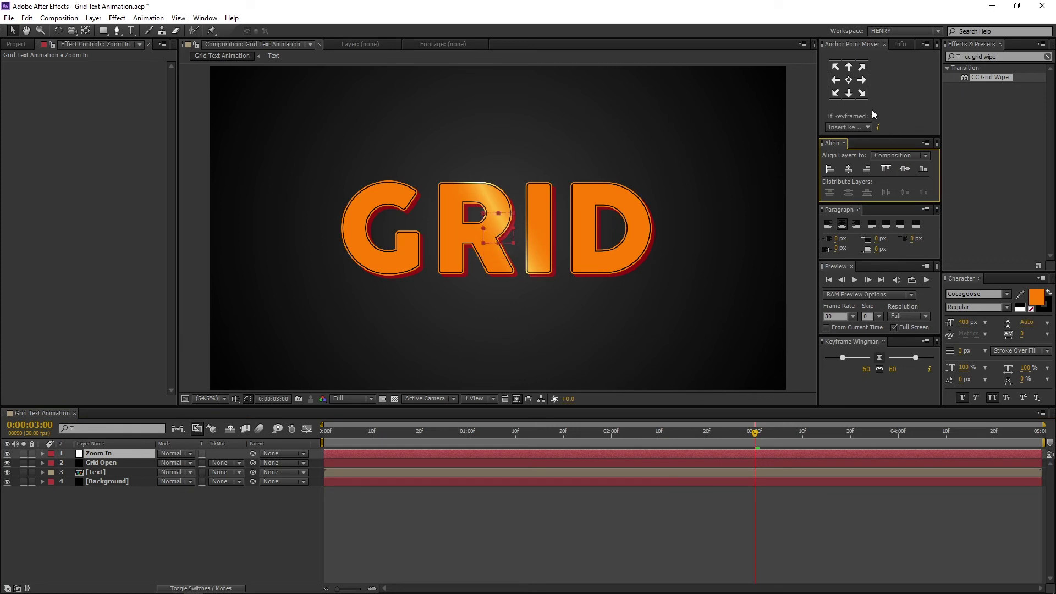
pyautogui.click(853, 80)
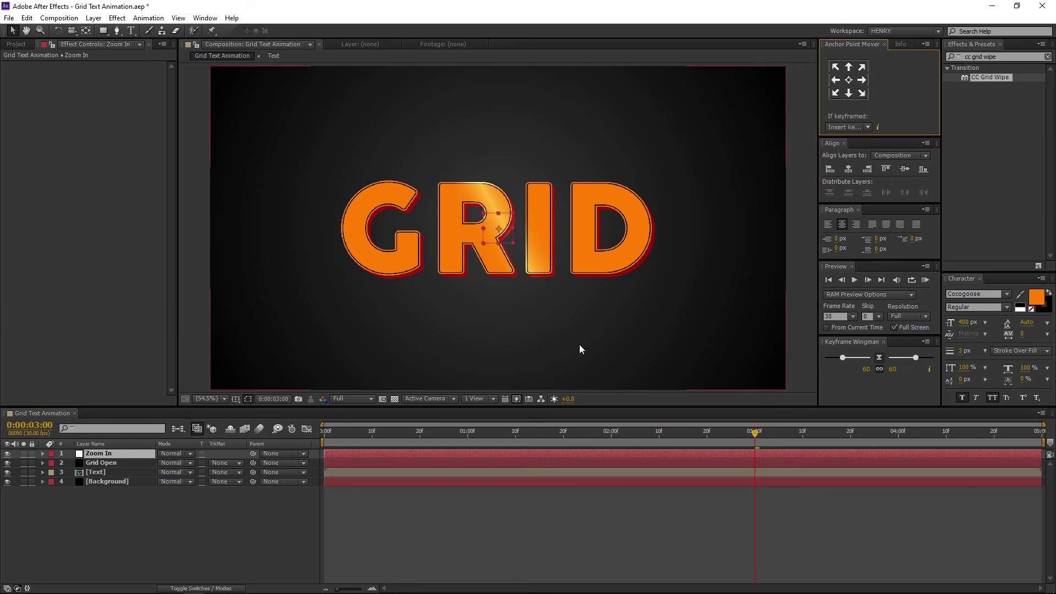
# - Keyframe the Zoom In null's Scale from 100% at 0:00:00:00 to 110% at 0:00:04:00
pyautogui.press('Home')
pyautogui.click(282, 441)
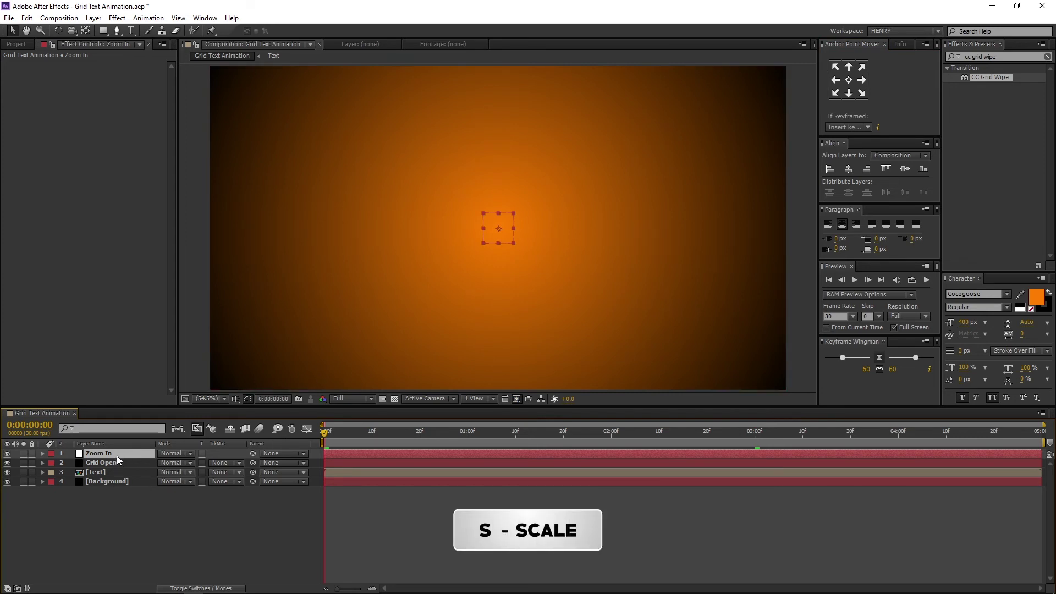
pyautogui.press('s')
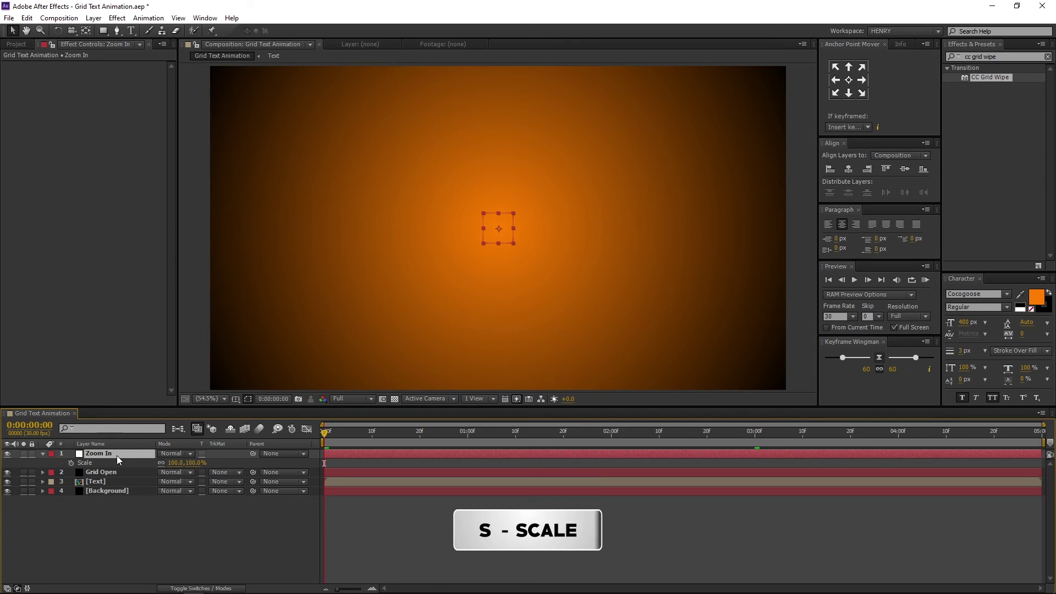
pyautogui.click(71, 463)
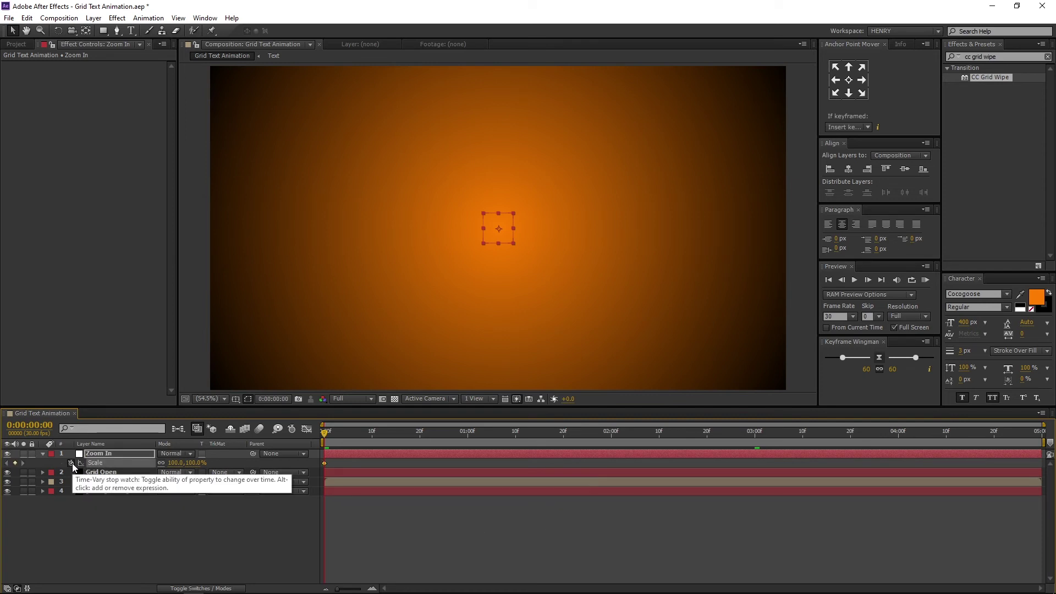
pyautogui.click(900, 434)
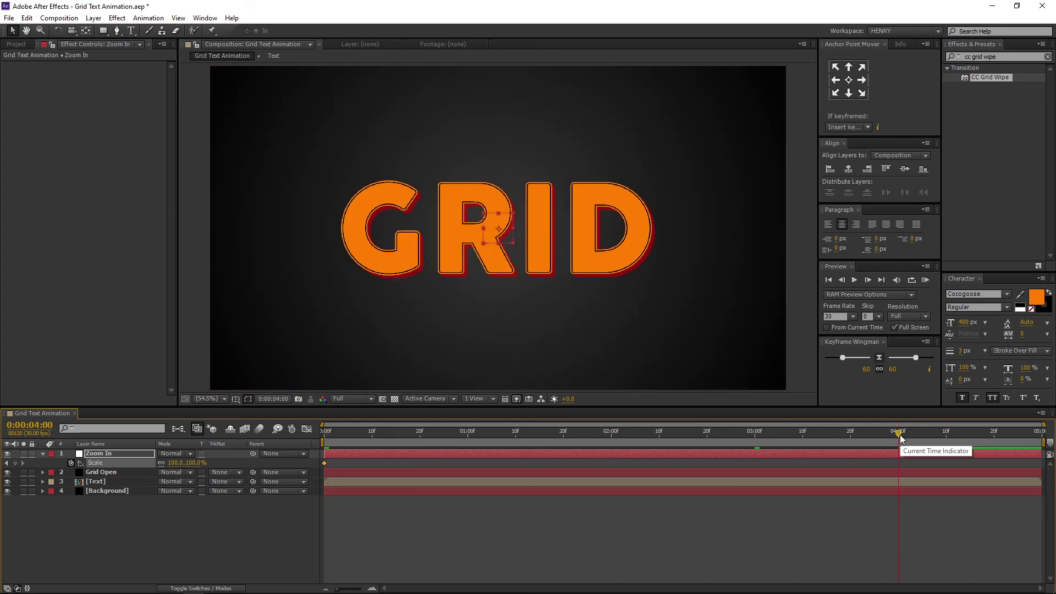
pyautogui.click(174, 463)
pyautogui.write('110')
pyautogui.press('Return')
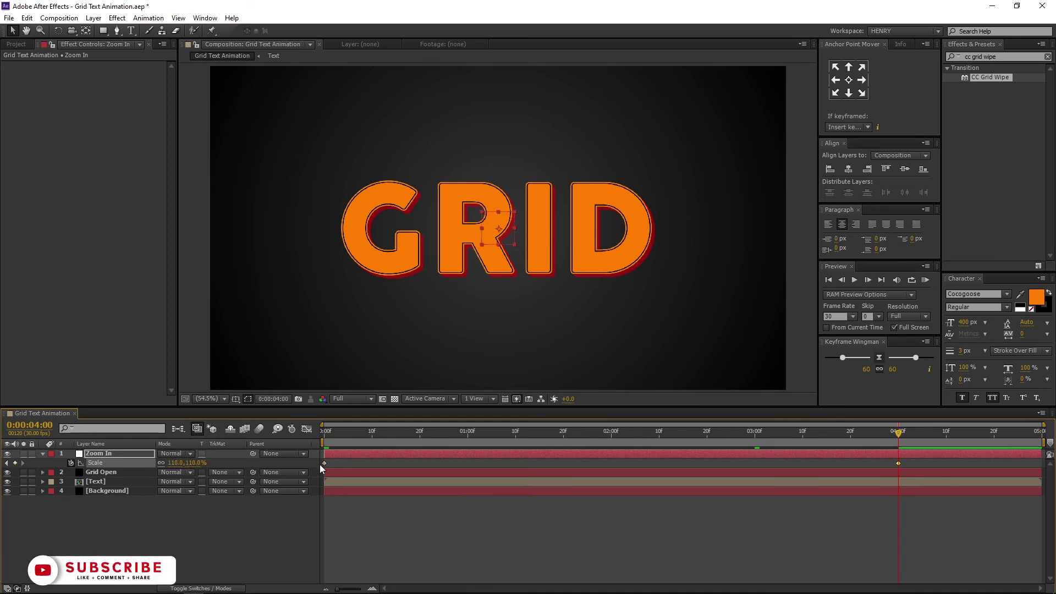
# - Apply Easy Ease to both Scale keyframes of the Zoom In null
pyautogui.moveTo(973, 464); pyautogui.dragTo(419, 464)
pyautogui.click(264, 465)
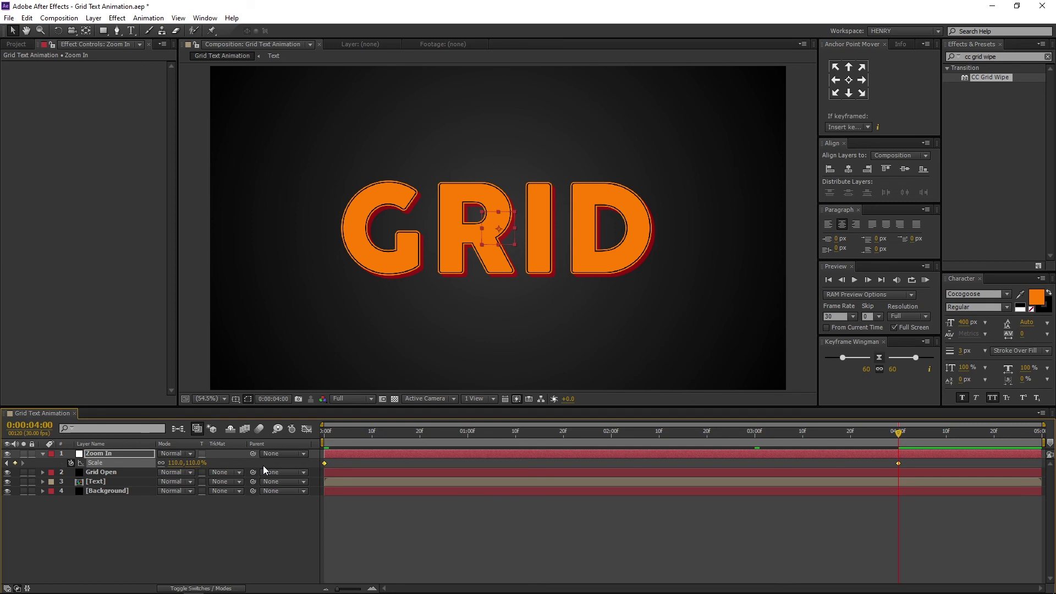
pyautogui.rightClick(325, 463)
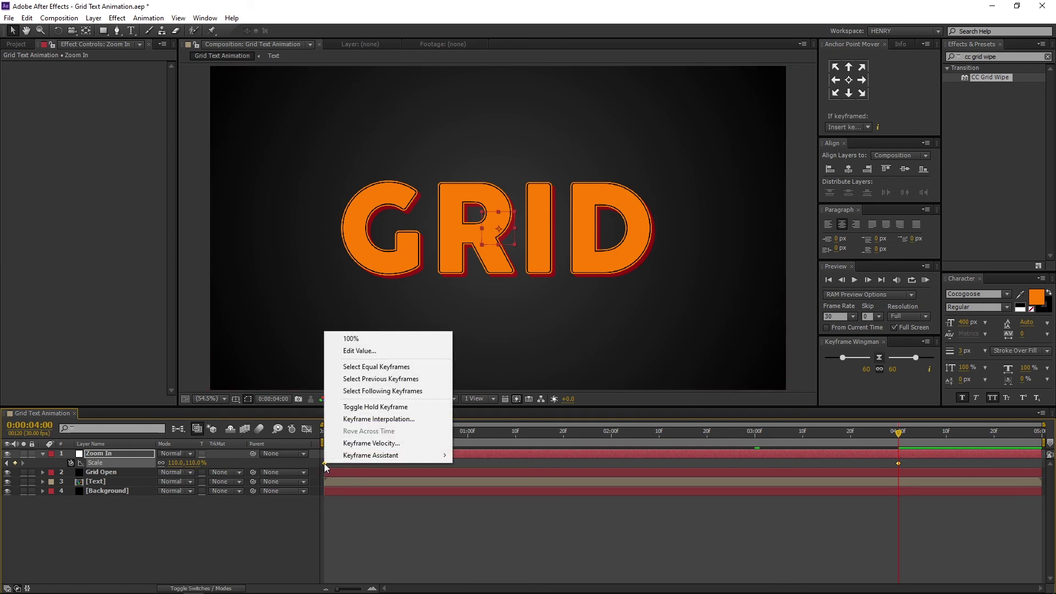
pyautogui.moveTo(425, 457)
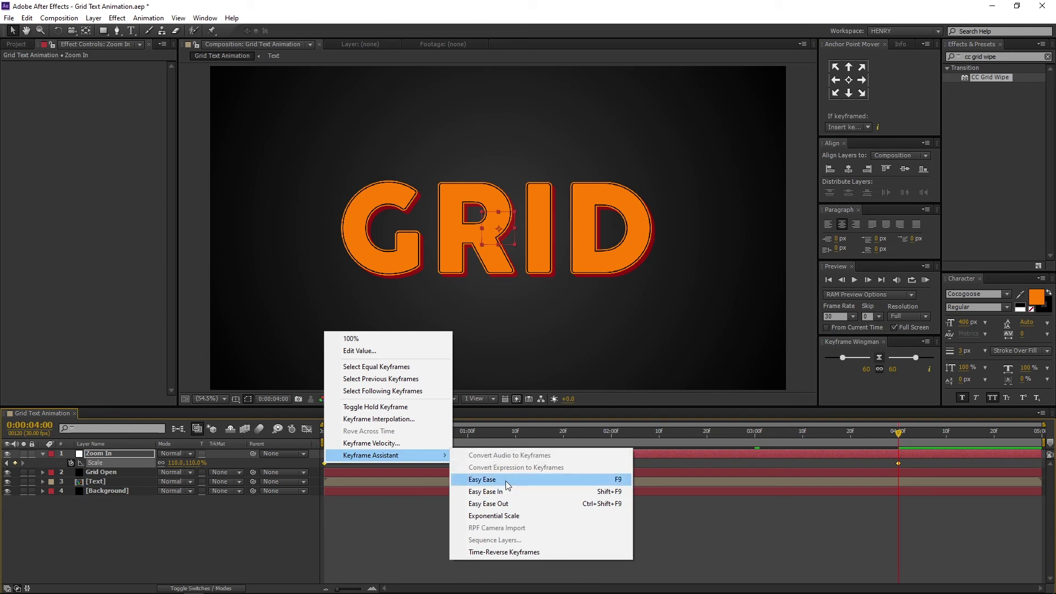
pyautogui.click(508, 485)
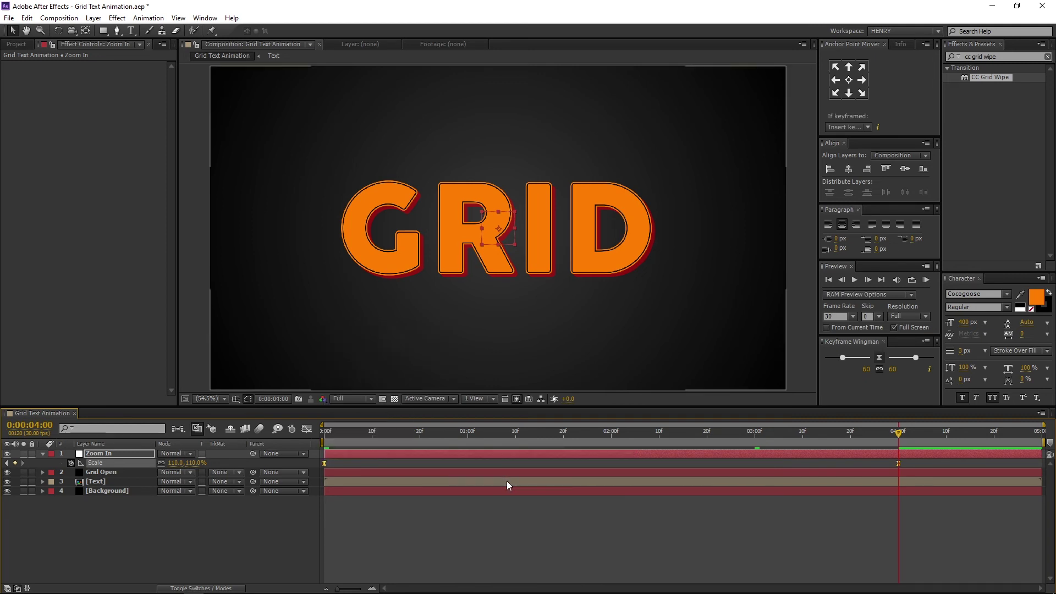
# - Return the current time to 0:00:00:00 and parent the Grid Open, Text and Background layers to the Zoom In null
pyautogui.moveTo(523, 435); pyautogui.dragTo(292, 435)
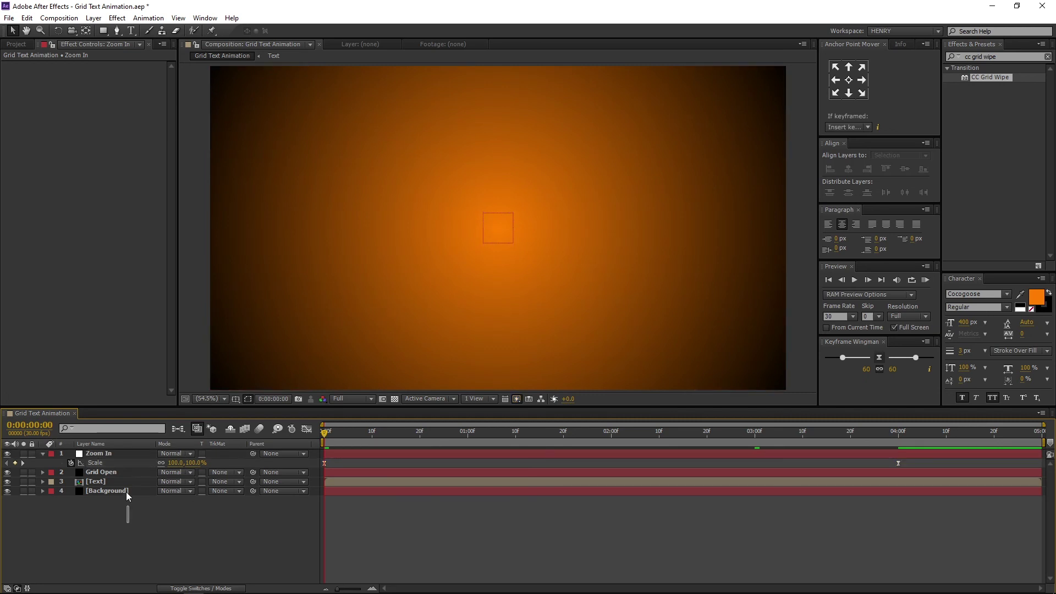
pyautogui.moveTo(127, 500); pyautogui.dragTo(126, 474)
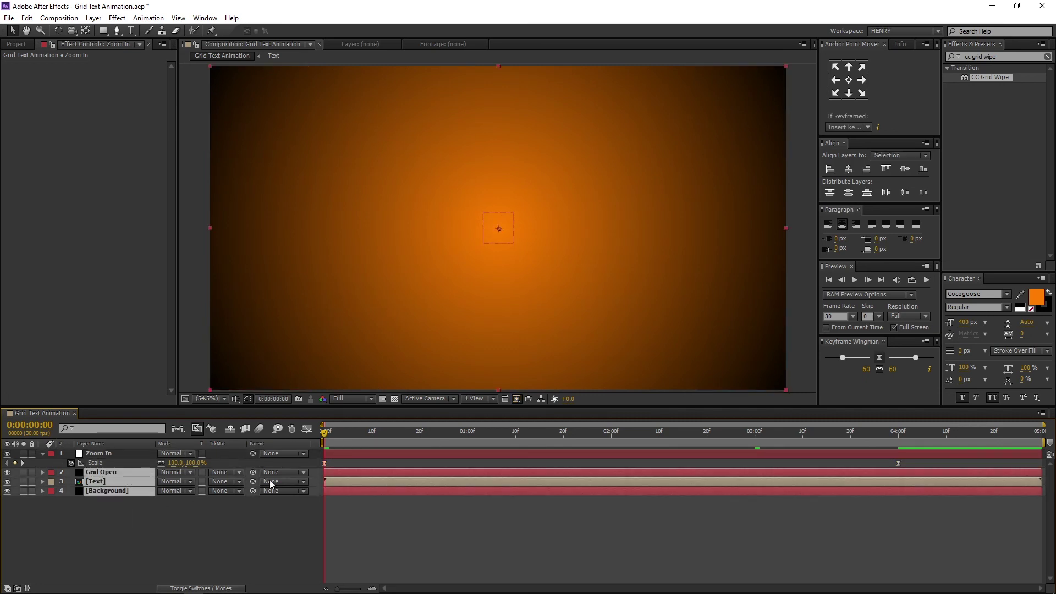
pyautogui.moveTo(253, 473); pyautogui.dragTo(154, 454)
pyautogui.rightClick(280, 446)
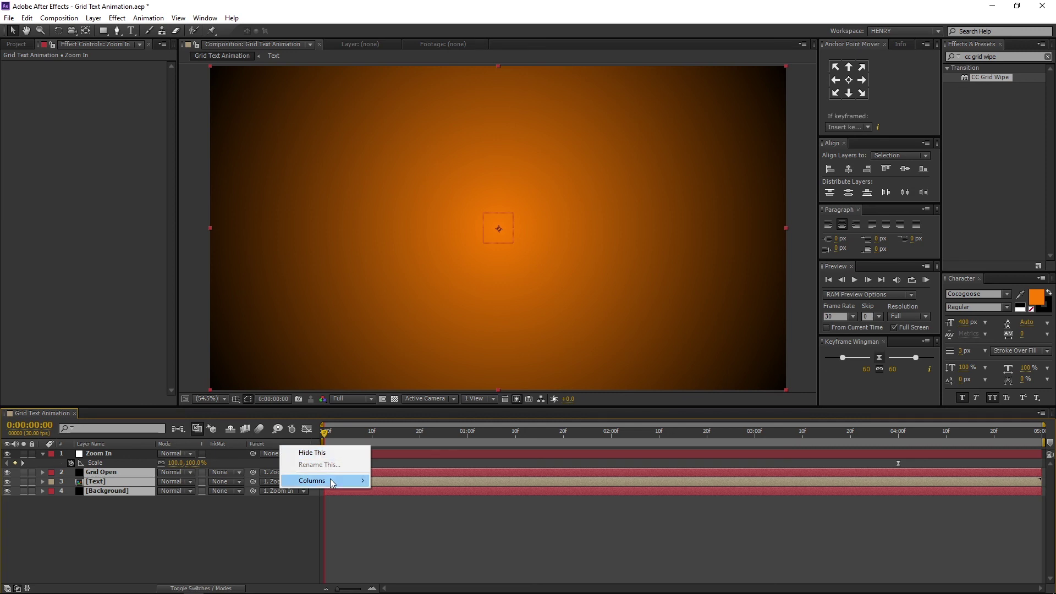
pyautogui.moveTo(334, 486)
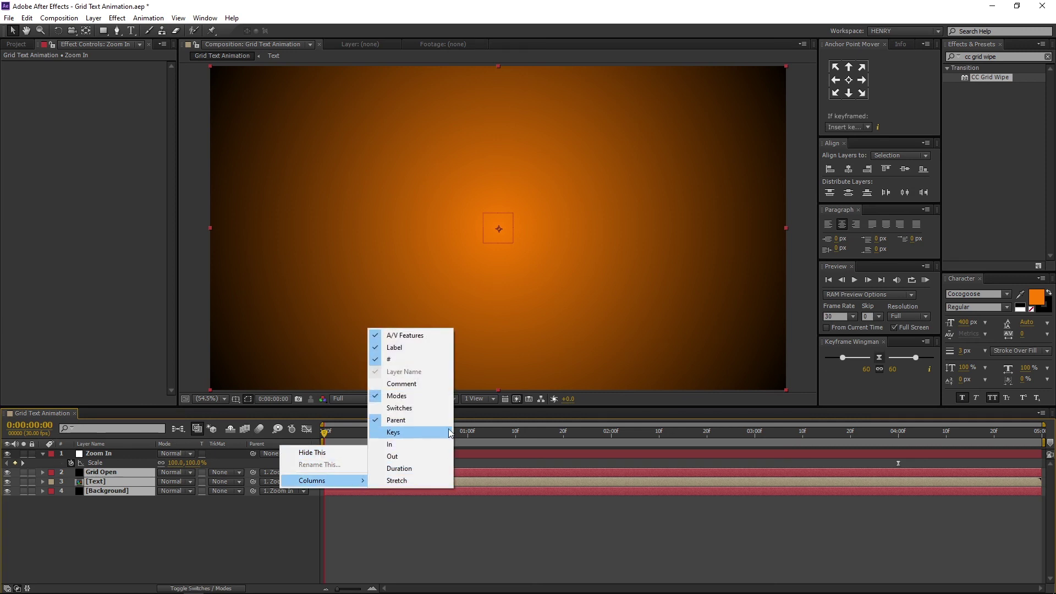
pyautogui.click(169, 553)
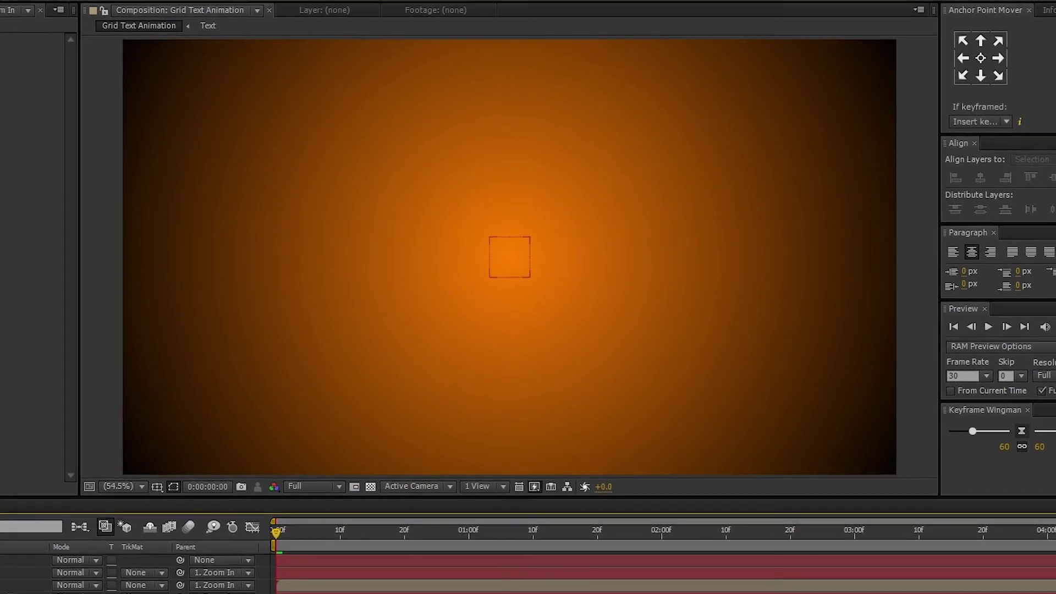